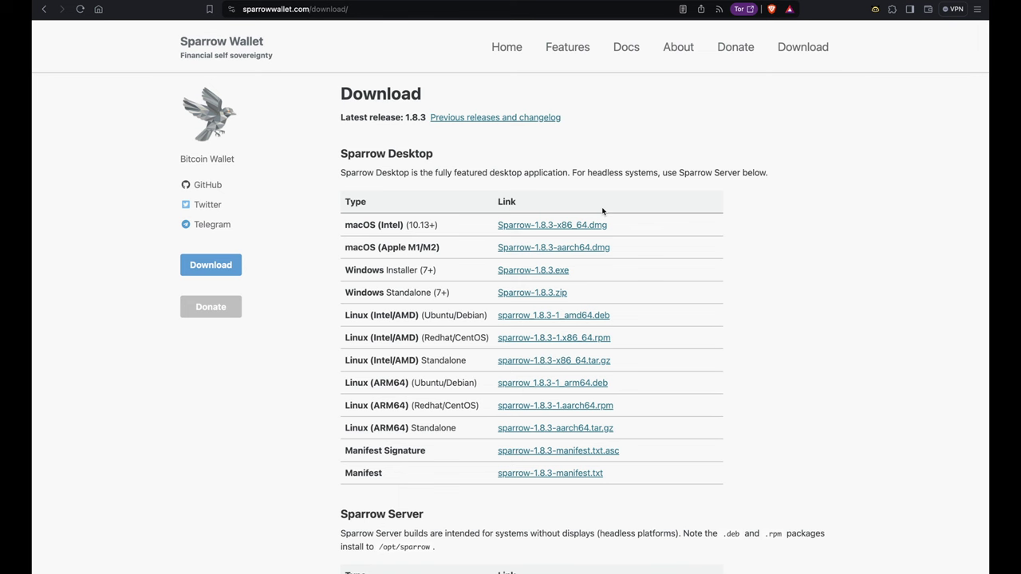
- Download the macOS Intel build Sparrow-1.8.3-x86_64.dmg and save it to the desktop (Bureau)
{"action": "left_click", "coordinate": [564, 227]}
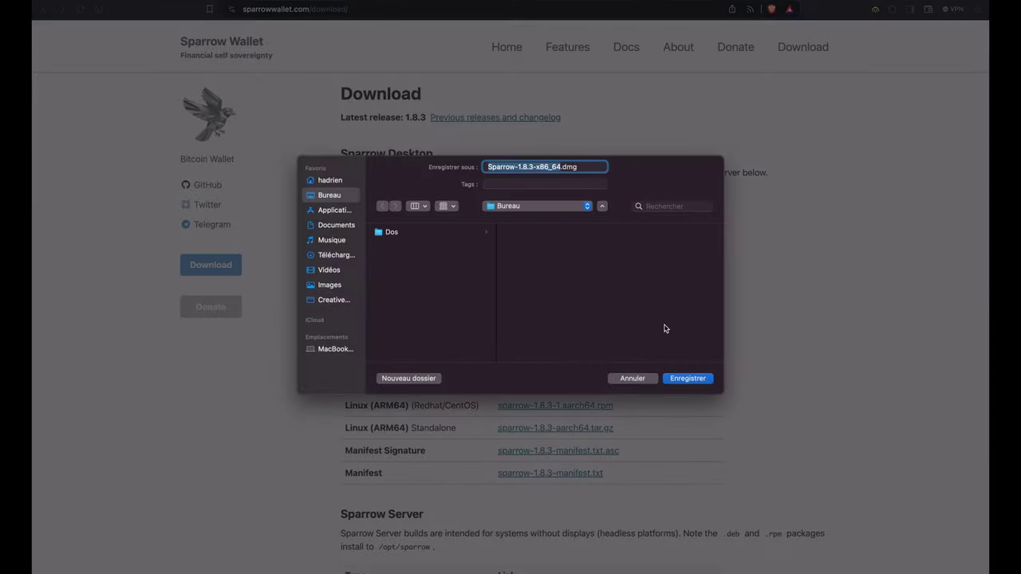
{"action": "left_click", "coordinate": [685, 378]}
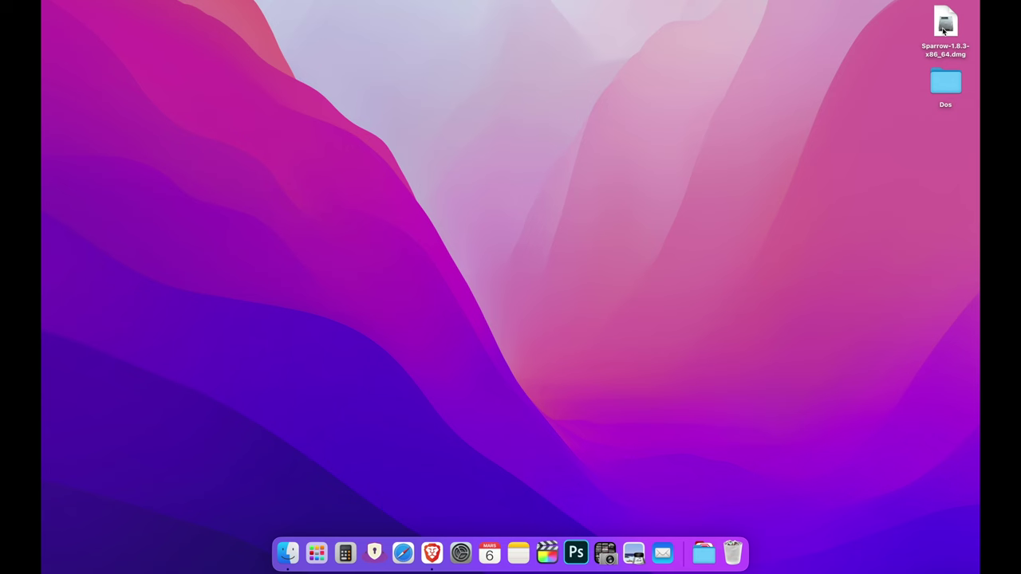
- Mount the Sparrow disk image, copy Sparrow into Applications, and close the installer window
{"action": "left_click", "coordinate": [945, 24]}
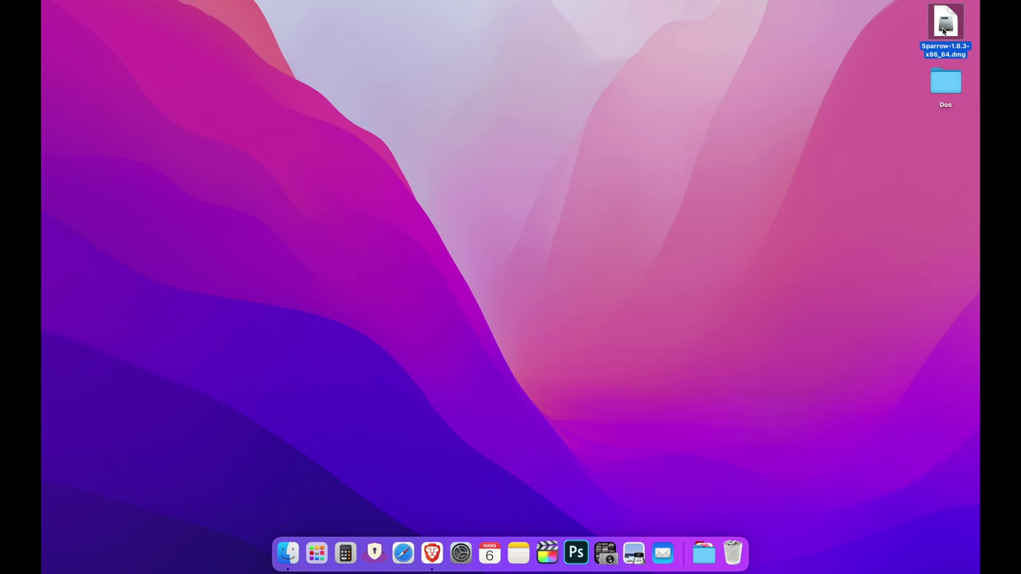
{"action": "double_click", "coordinate": [944, 29]}
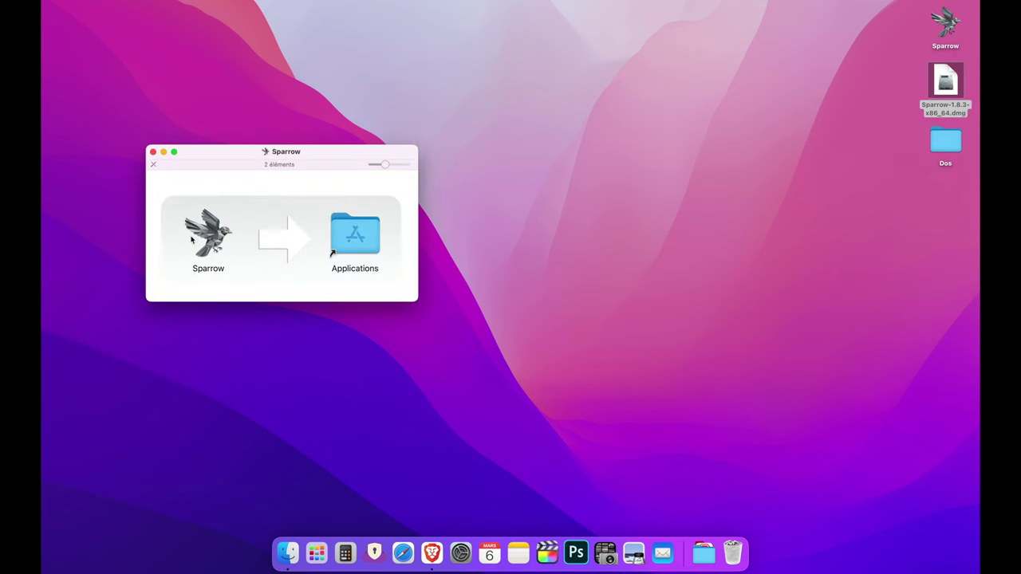
{"action": "left_click_drag", "start_coordinate": [207, 238], "coordinate": [357, 244]}
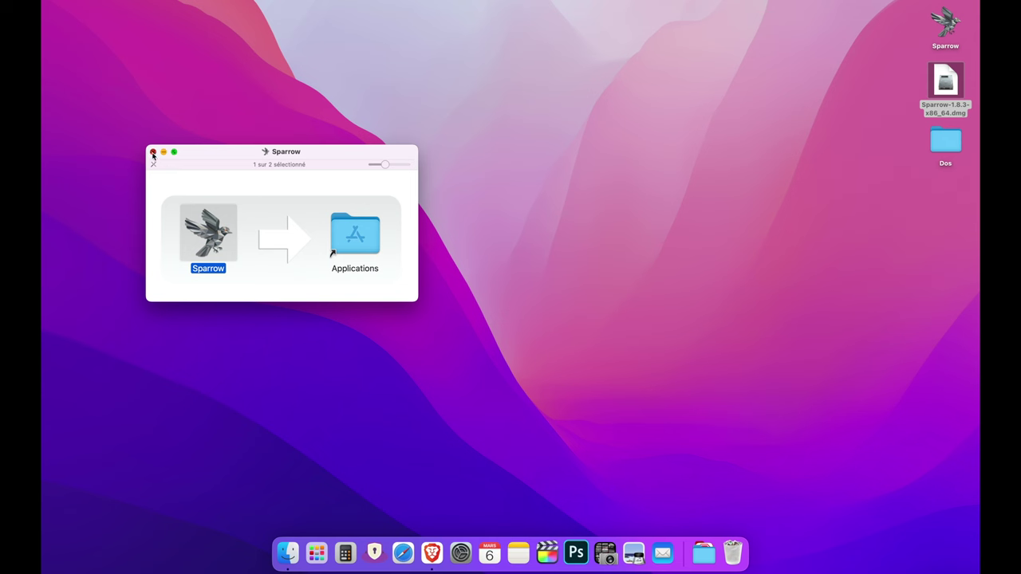
{"action": "left_click", "coordinate": [154, 152]}
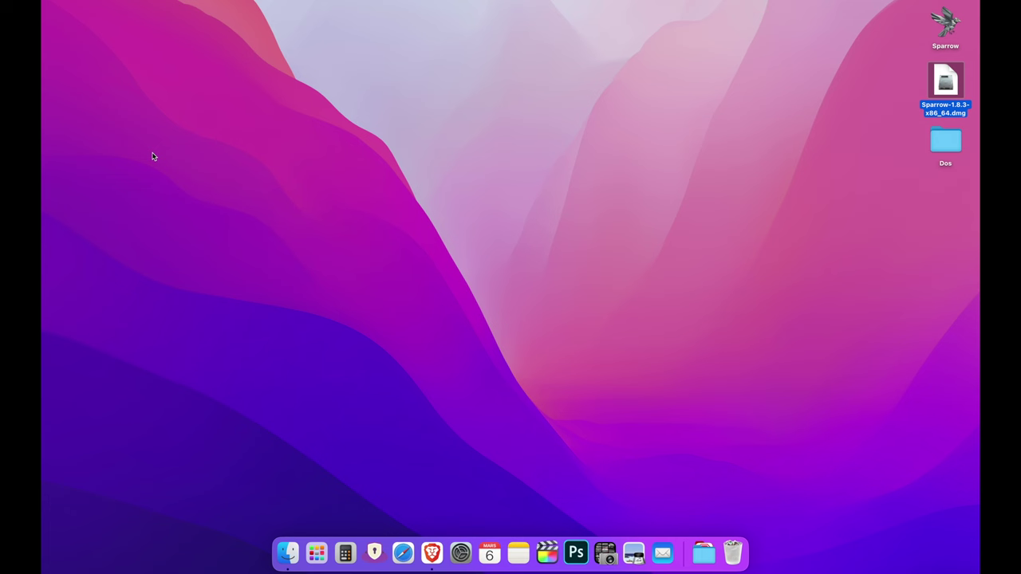
- Launch Sparrow through Spotlight and approve opening the app downloaded from the internet
{"action": "key", "text": "super+space"}
{"action": "type", "text": "sp"}
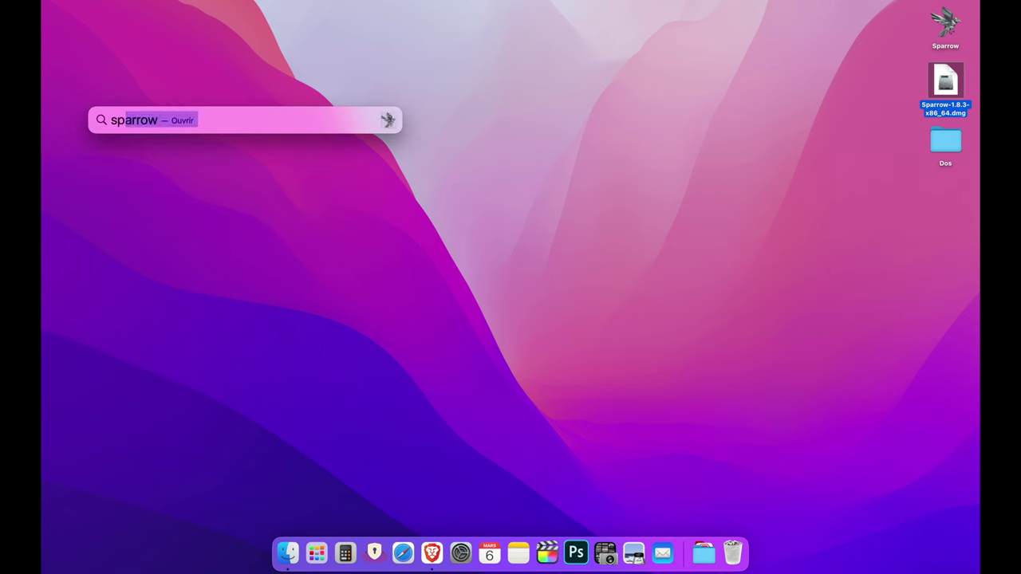
{"action": "key", "text": "Return"}
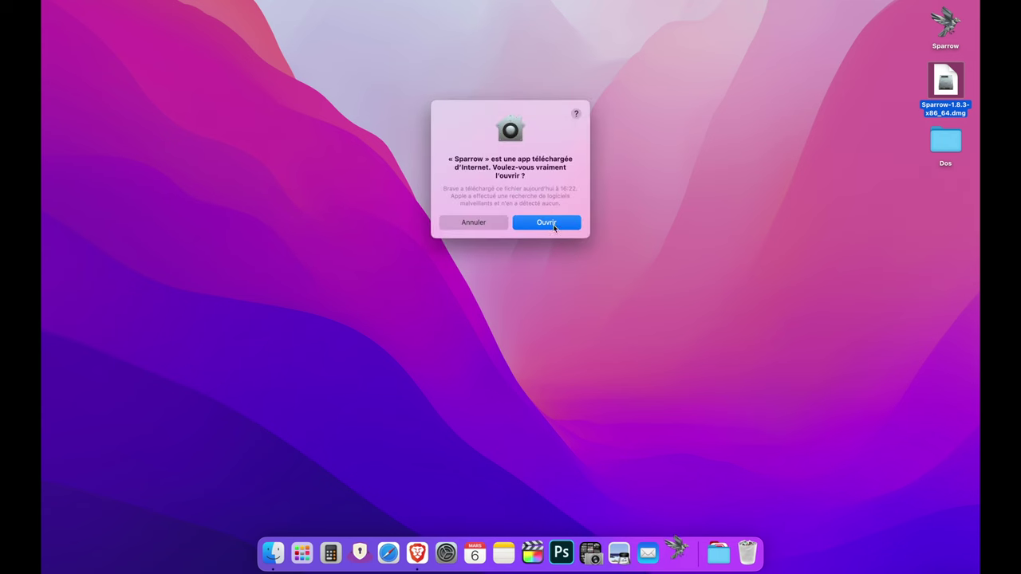
{"action": "left_click", "coordinate": [553, 226]}
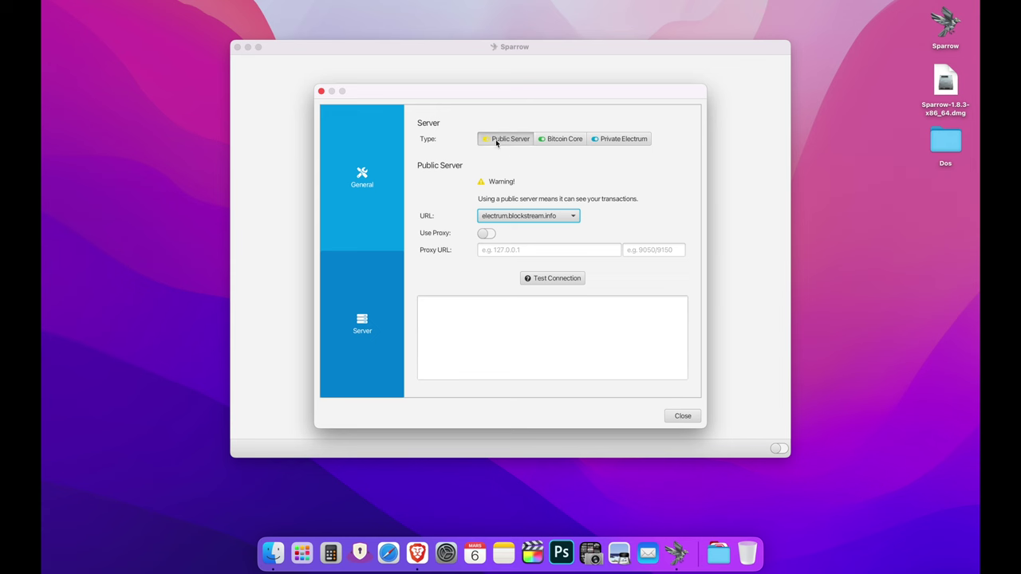
- Review the server types, select Public Server, and test electrum.blockstream.info before closing
{"action": "left_click", "coordinate": [567, 140]}
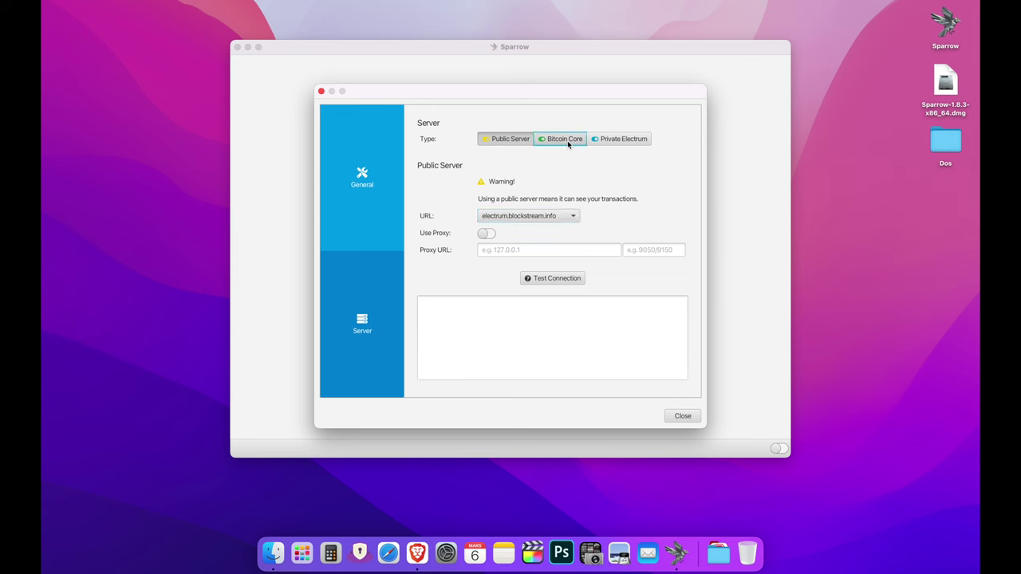
{"action": "left_click", "coordinate": [622, 143]}
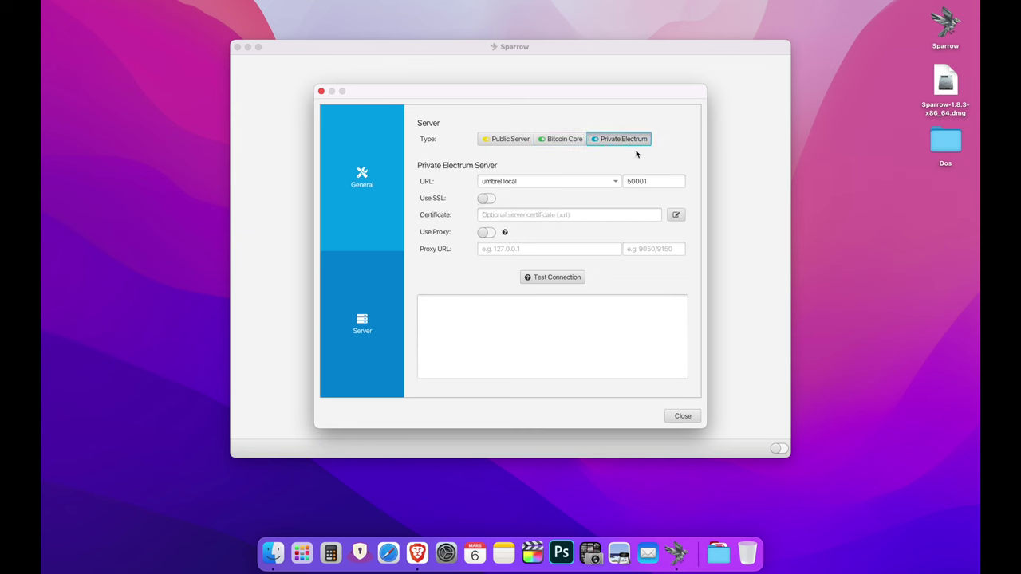
{"action": "left_click", "coordinate": [504, 141]}
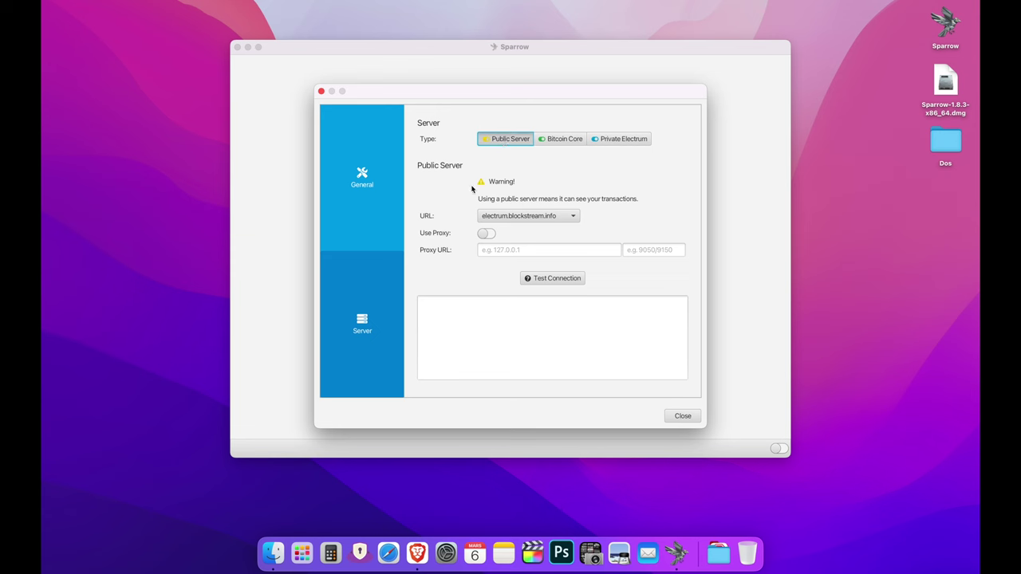
{"action": "left_click", "coordinate": [560, 282]}
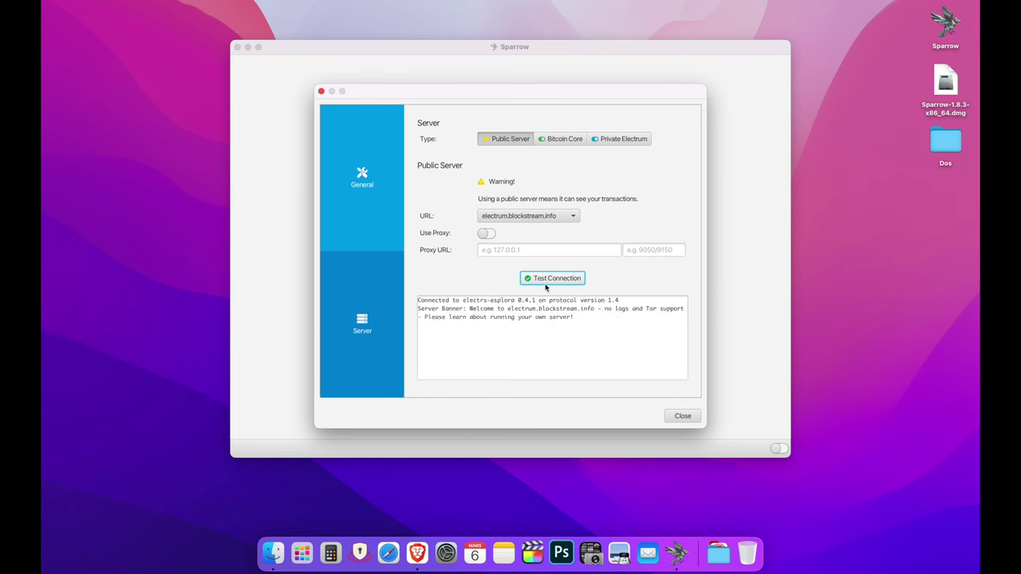
{"action": "left_click", "coordinate": [681, 416]}
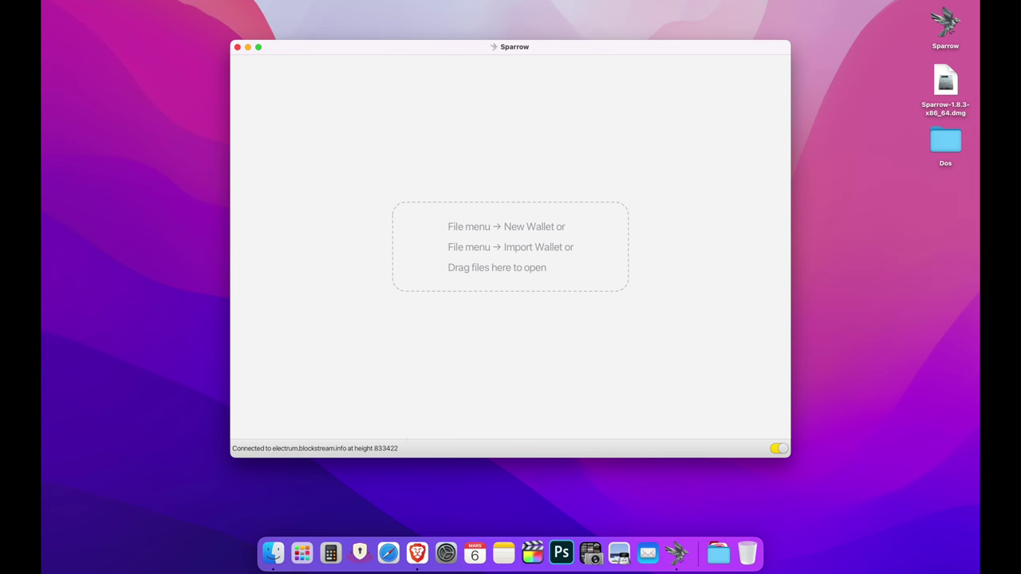
- Switch to the Private Electrum server umbrel.local:50001, test it, and close preferences
{"action": "key", "text": "super+comma"}
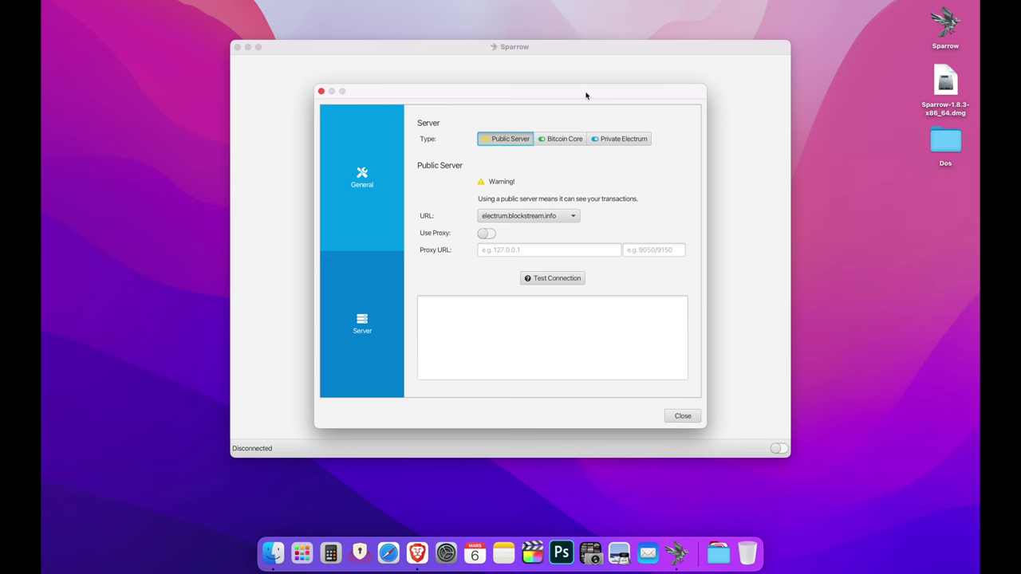
{"action": "left_click", "coordinate": [625, 141]}
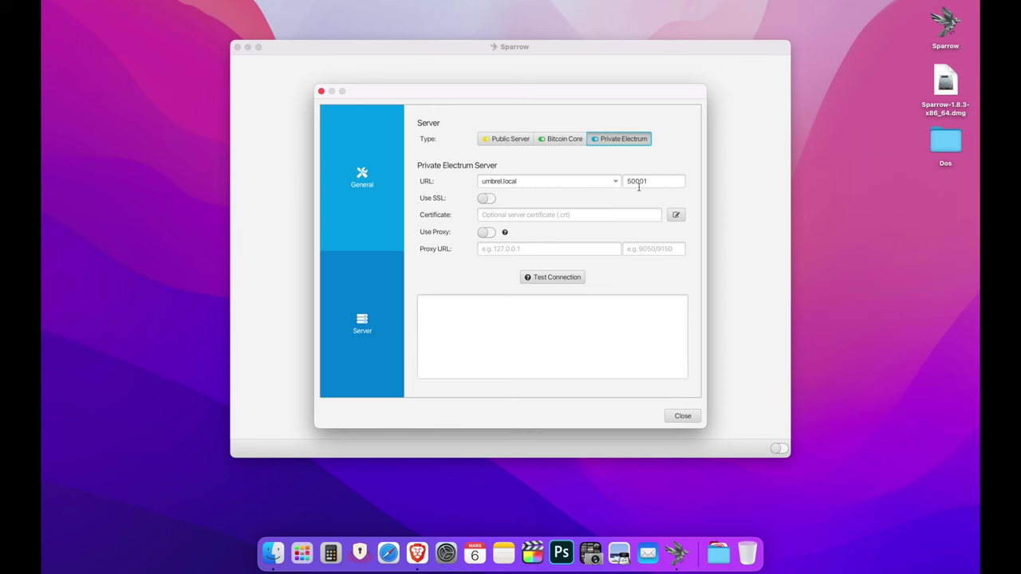
{"action": "left_click", "coordinate": [570, 279]}
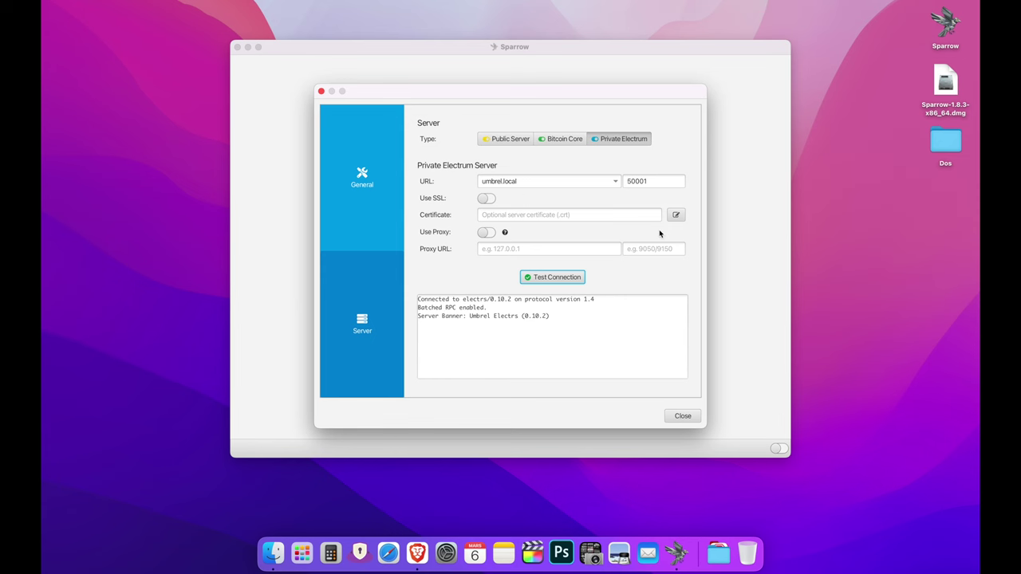
{"action": "left_click", "coordinate": [682, 415]}
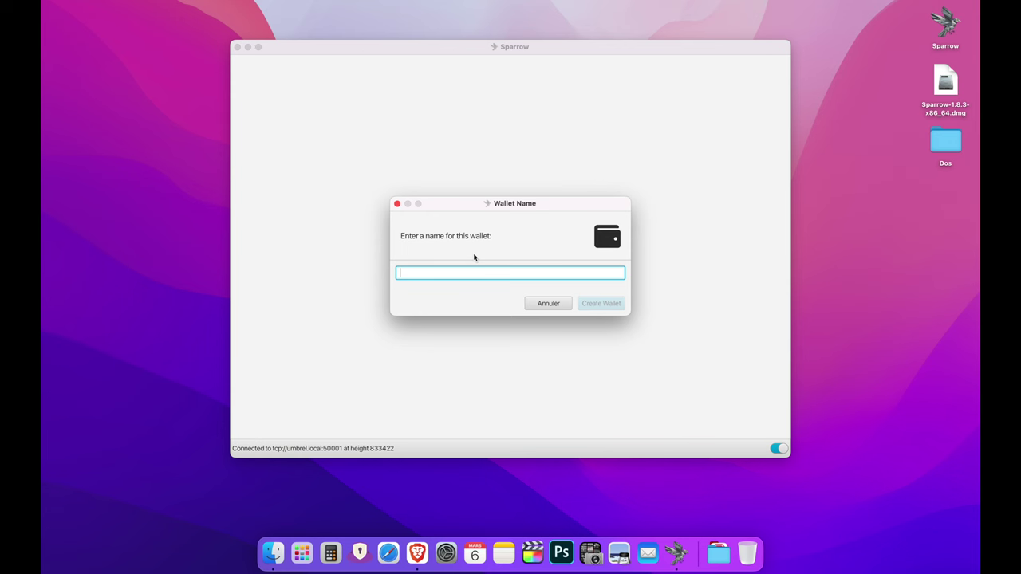
- Name the new wallet 'Sparrow Test' and create it
{"action": "type", "text": "Sparrow Test"}
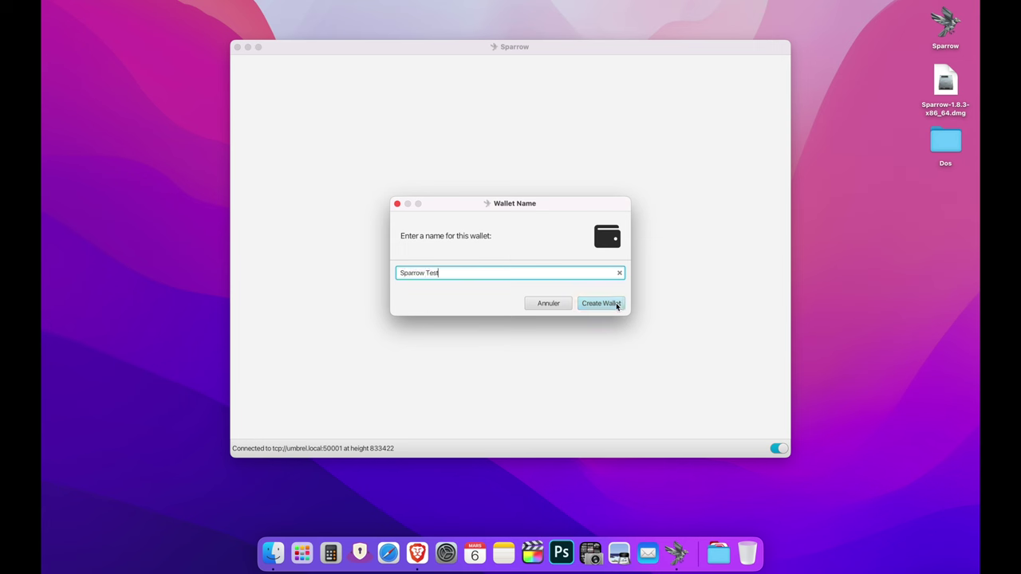
{"action": "left_click", "coordinate": [616, 305]}
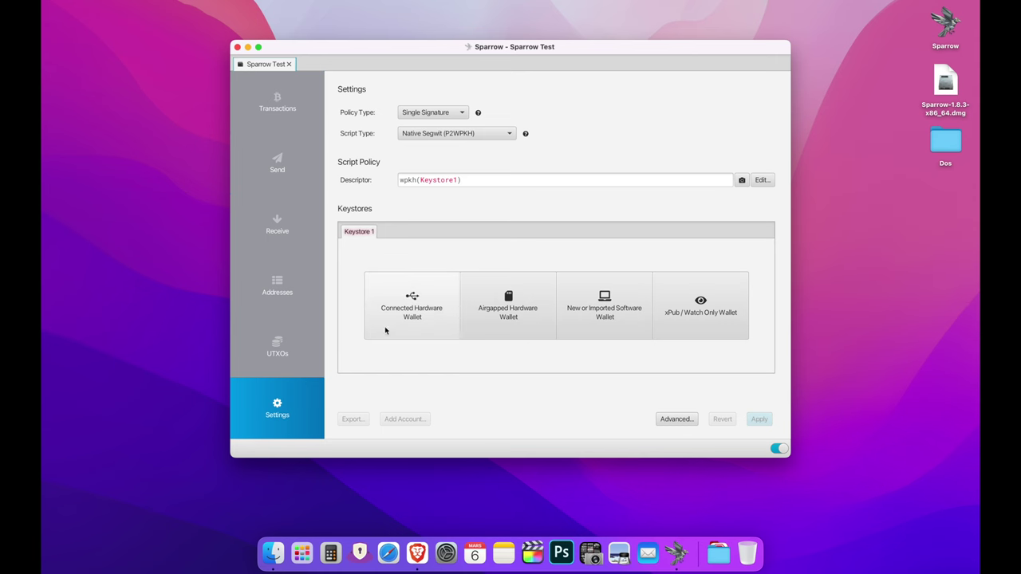
{"action": "left_click", "coordinate": [423, 301]}
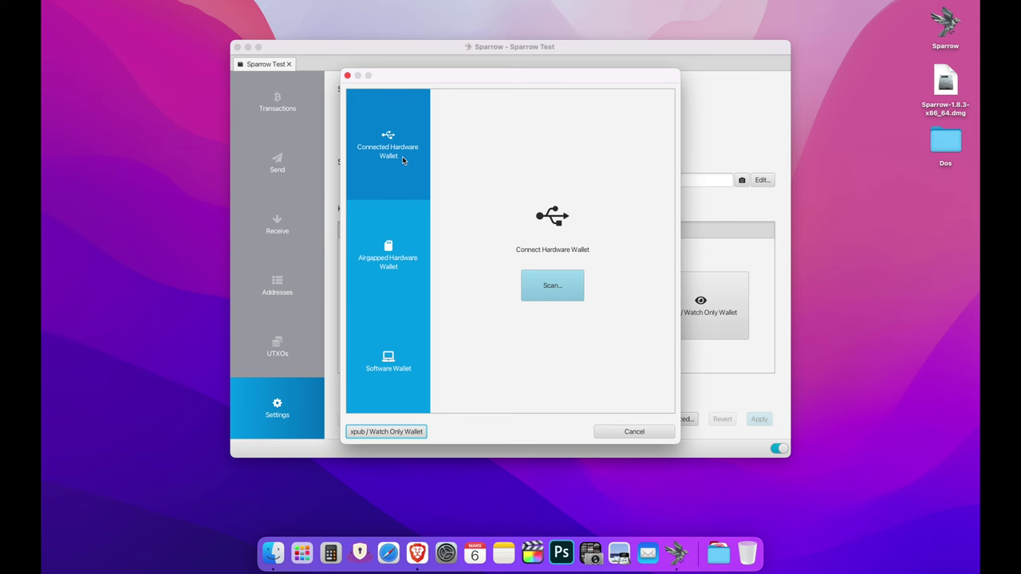
{"action": "key", "text": "Escape"}
{"action": "left_click", "coordinate": [511, 300]}
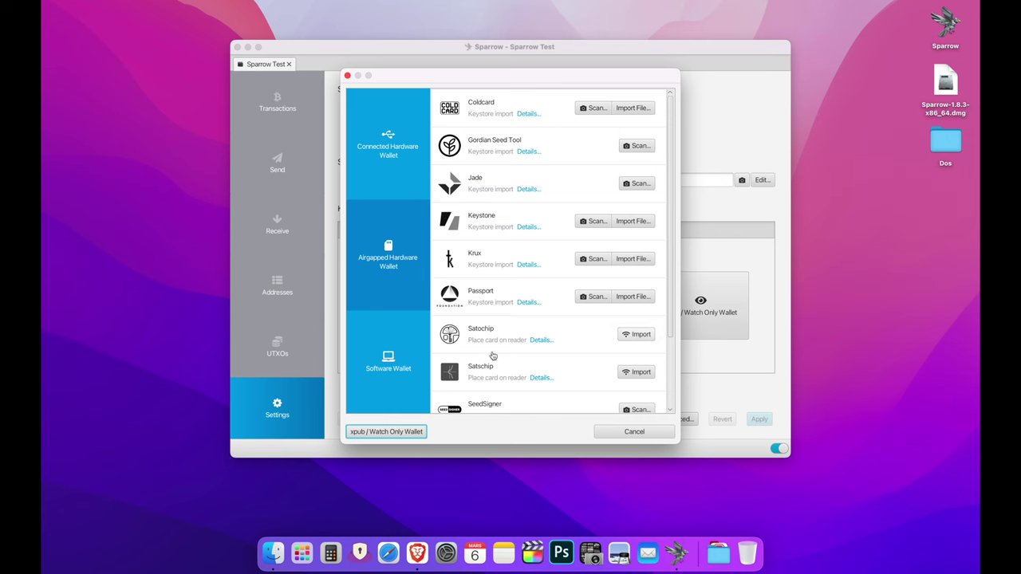
{"action": "scroll", "coordinate": [490, 378], "scroll_direction": "down", "scroll_amount": 2}
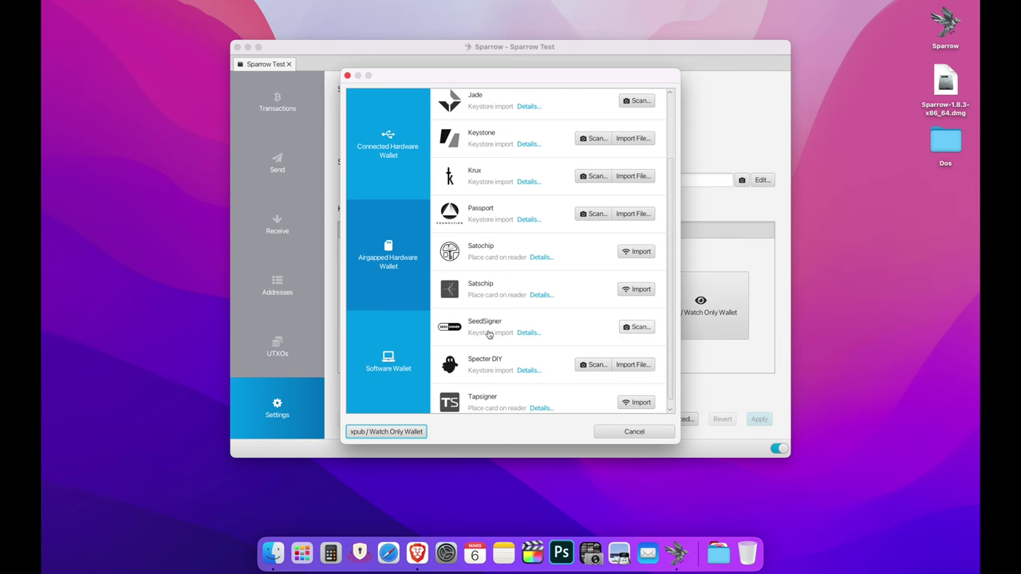
{"action": "scroll", "coordinate": [483, 360], "scroll_direction": "down", "scroll_amount": 1}
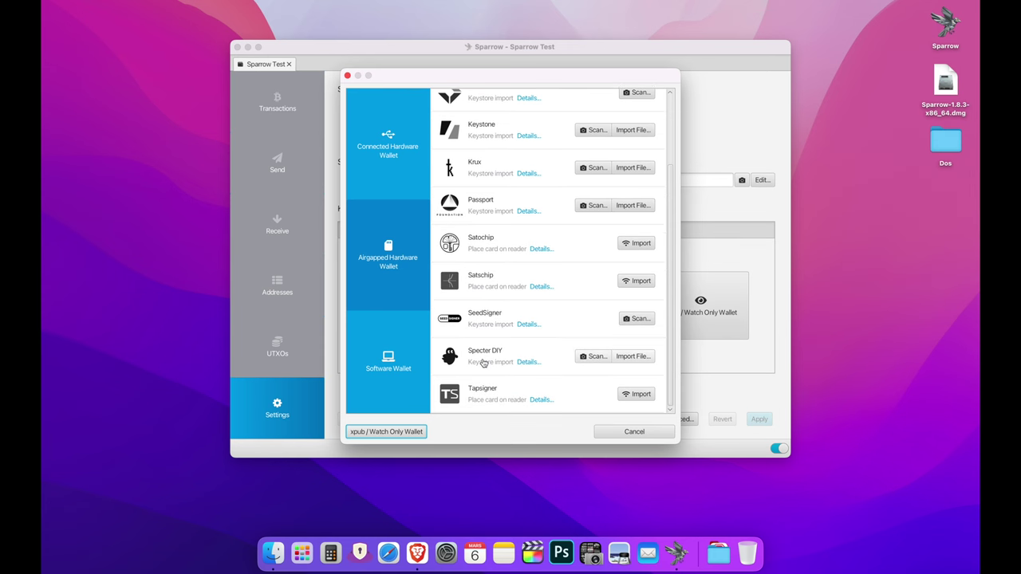
{"action": "left_click", "coordinate": [616, 427]}
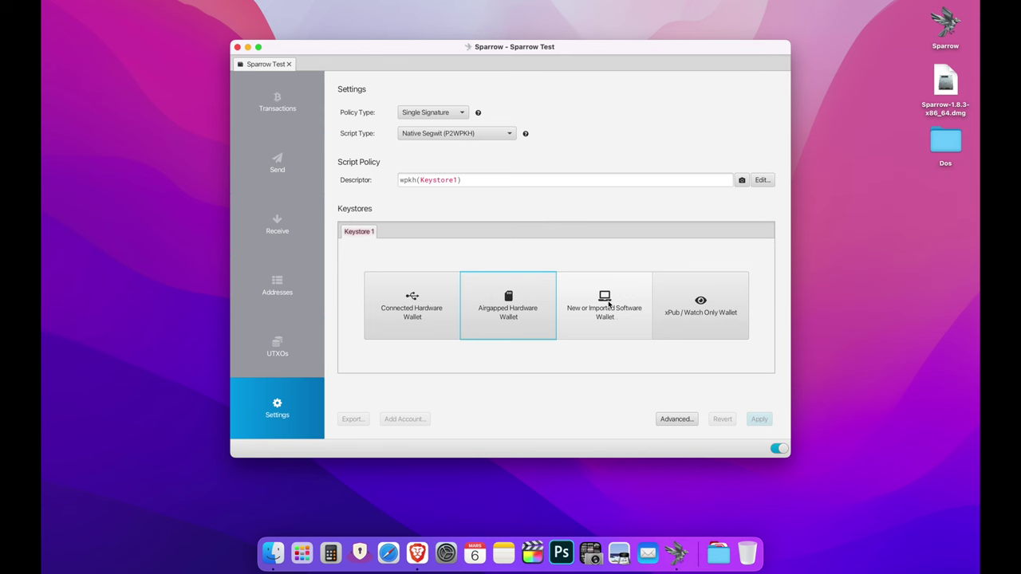
- Add a software keystore with a generated 12-word BIP39 mnemonic, no passphrase, and confirm backup
{"action": "left_click", "coordinate": [618, 322]}
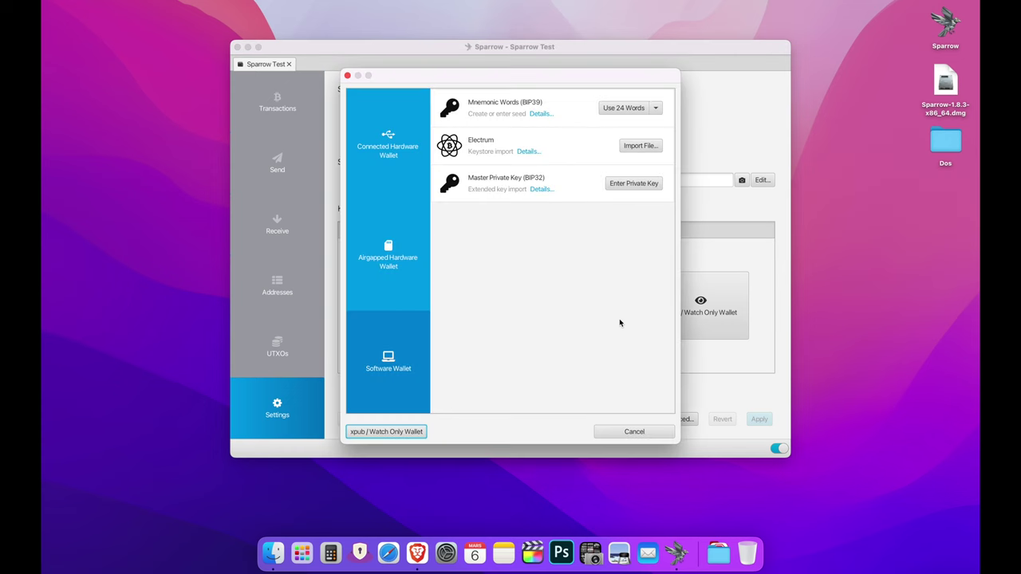
{"action": "left_click", "coordinate": [656, 109]}
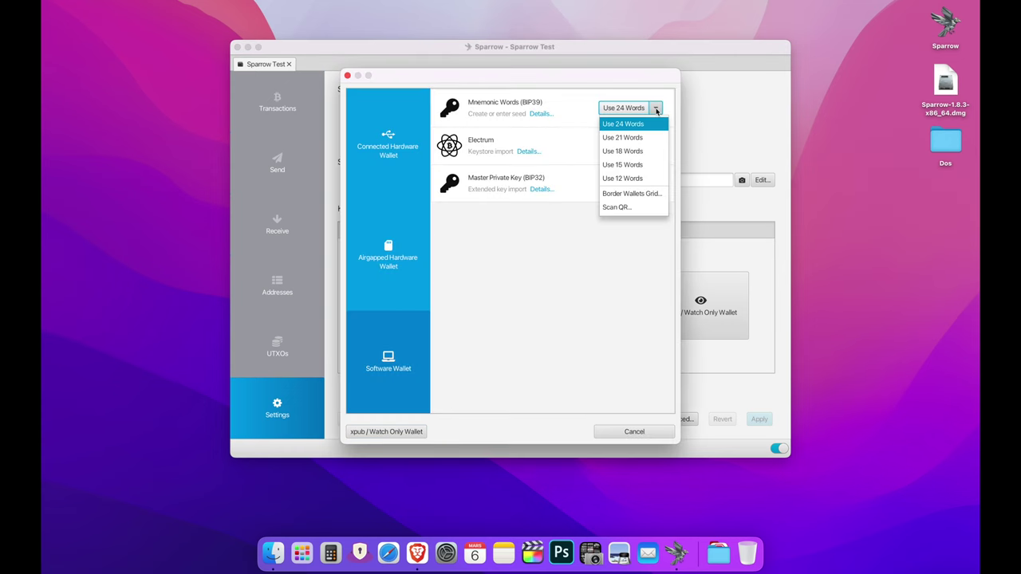
{"action": "left_click", "coordinate": [632, 181]}
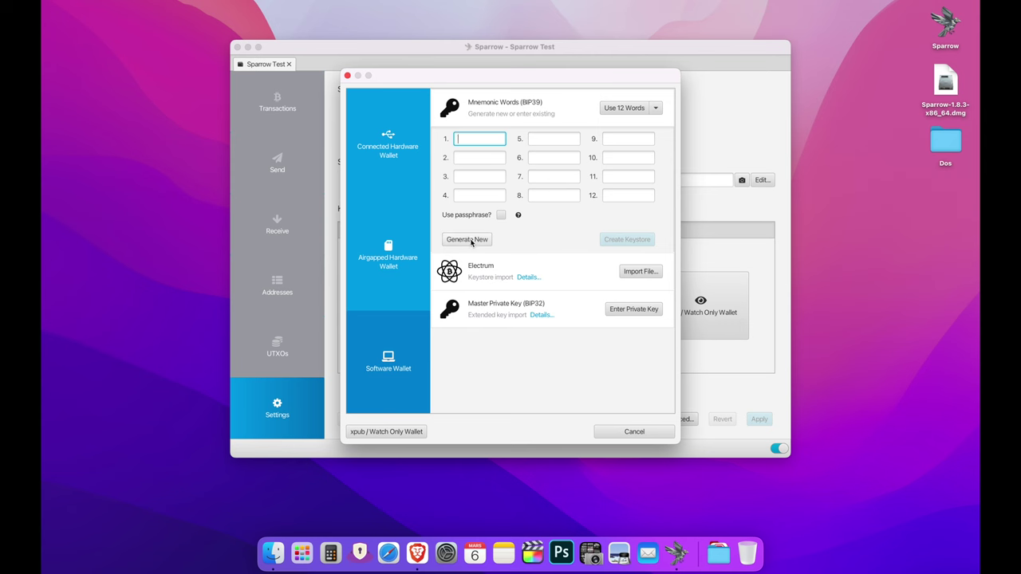
{"action": "left_click", "coordinate": [502, 215]}
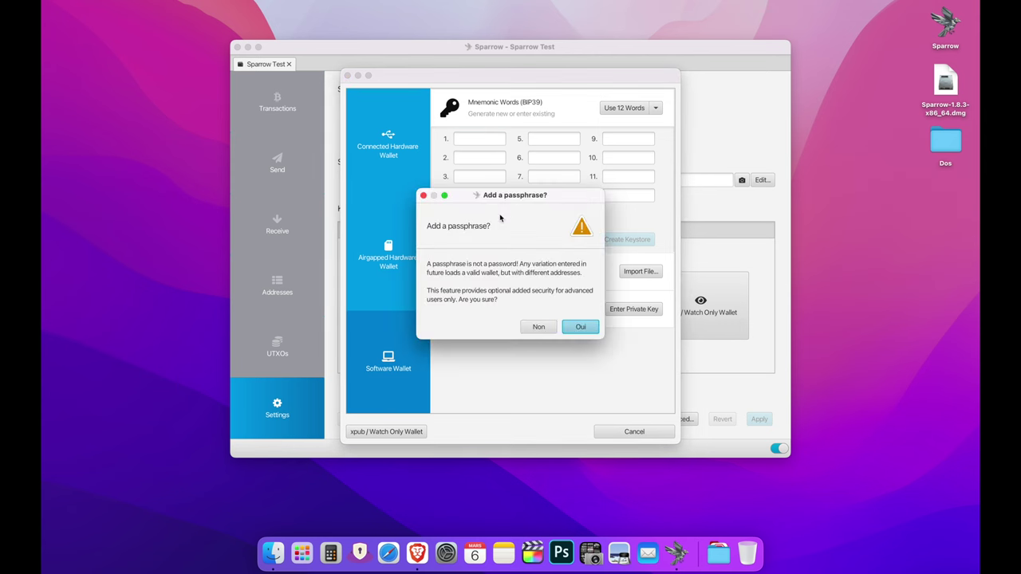
{"action": "left_click", "coordinate": [538, 326]}
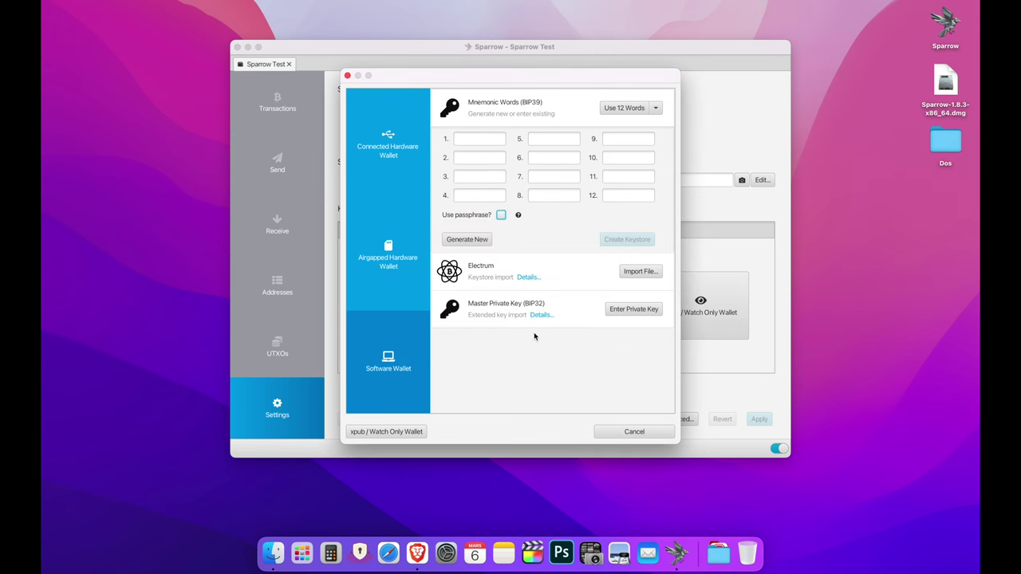
{"action": "left_click", "coordinate": [478, 242]}
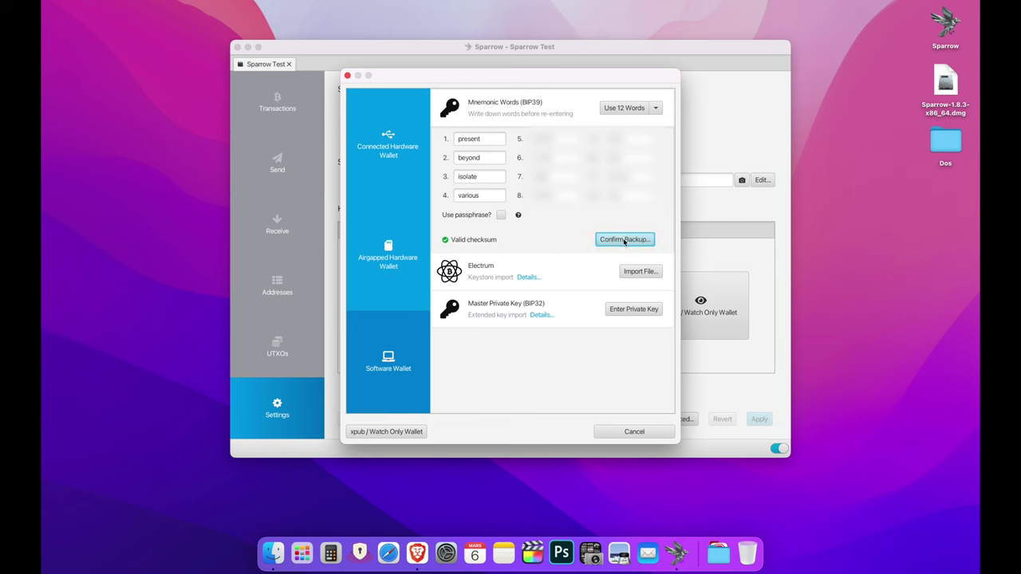
{"action": "left_click", "coordinate": [624, 241]}
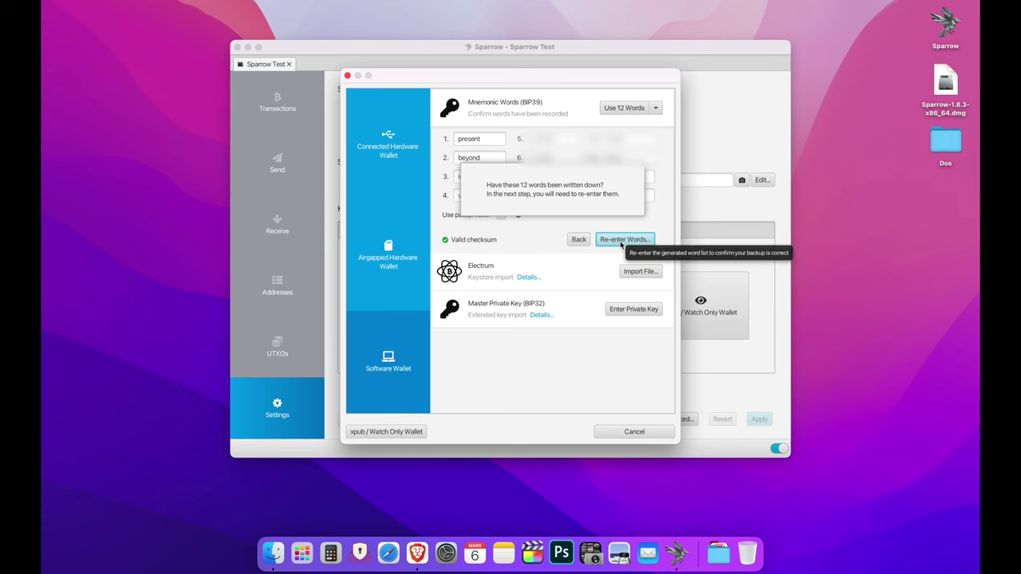
- Re-enter the 12 recovery words using autocomplete, then create the keystore
{"action": "left_click", "coordinate": [621, 240]}
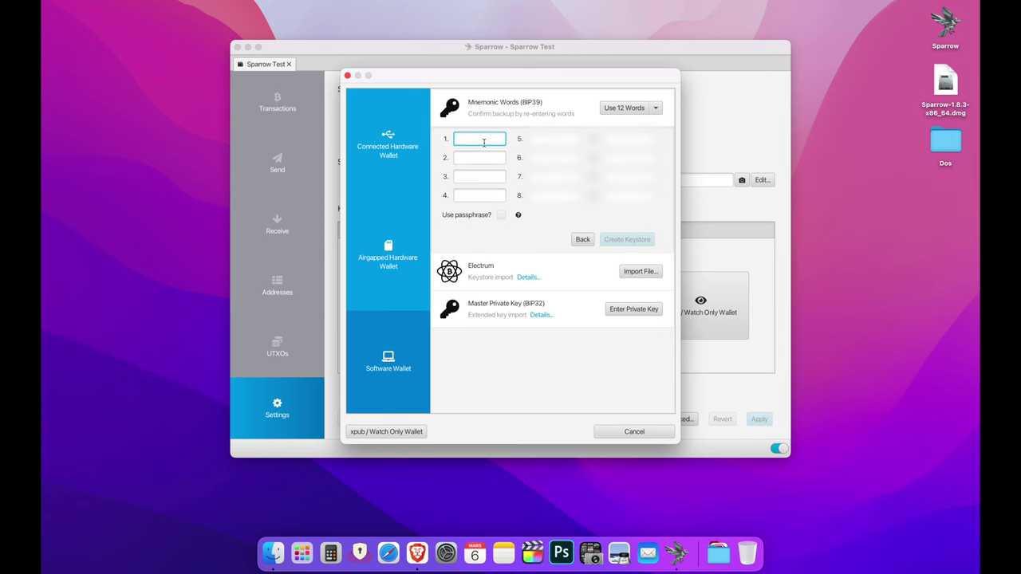
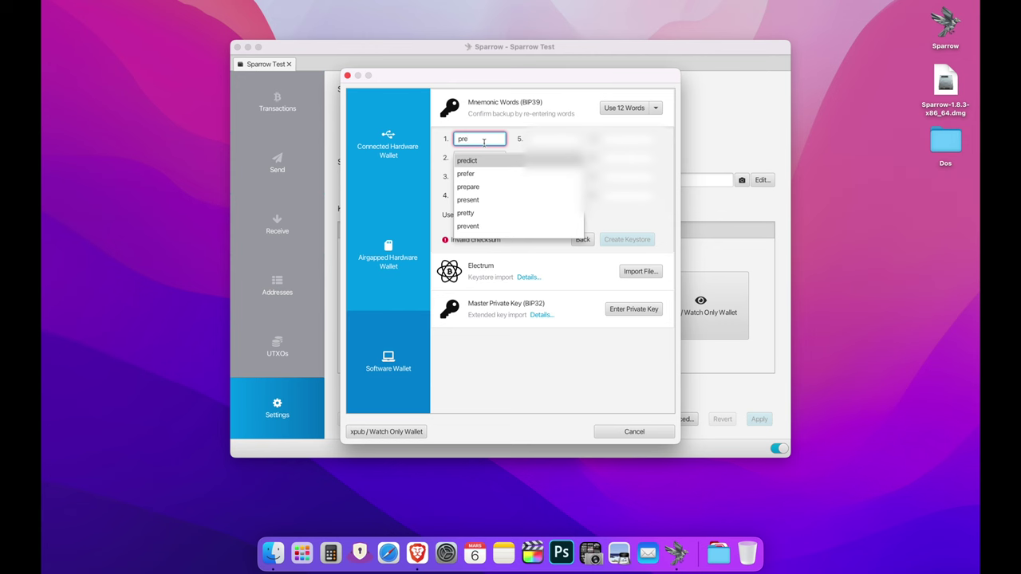
{"action": "left_click", "coordinate": [491, 200]}
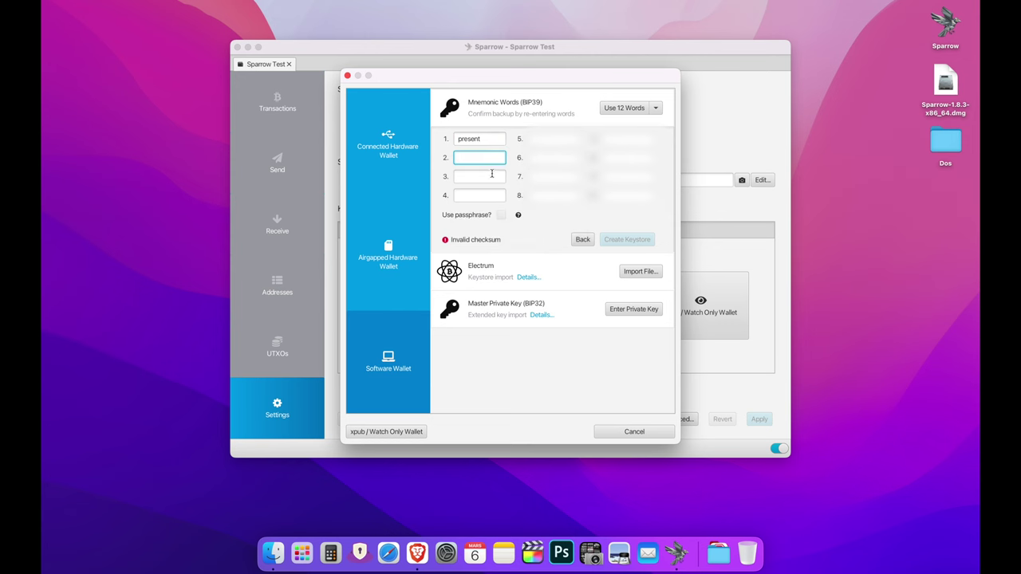
{"action": "type", "text": "beyond"}
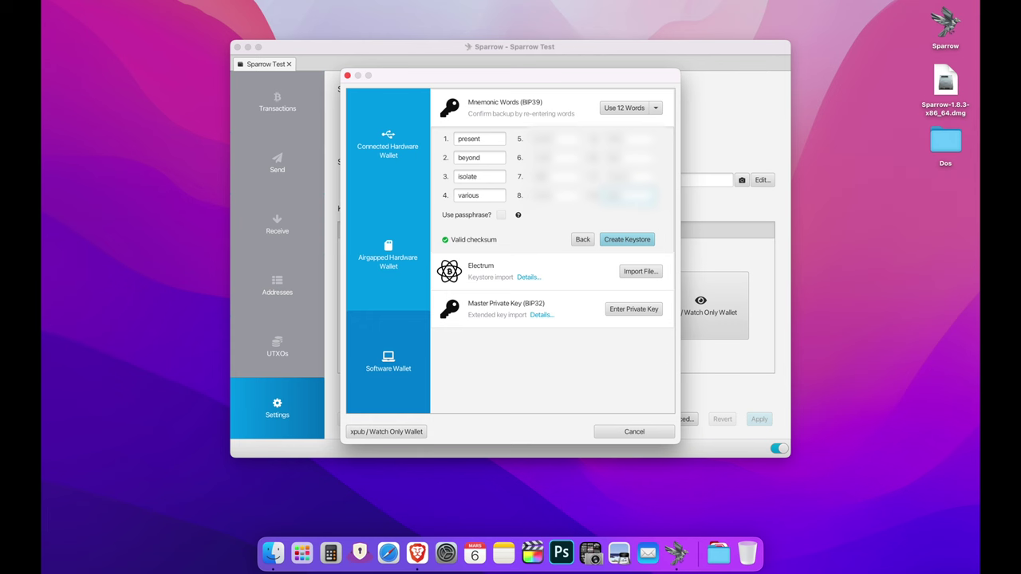
{"action": "left_click", "coordinate": [627, 239]}
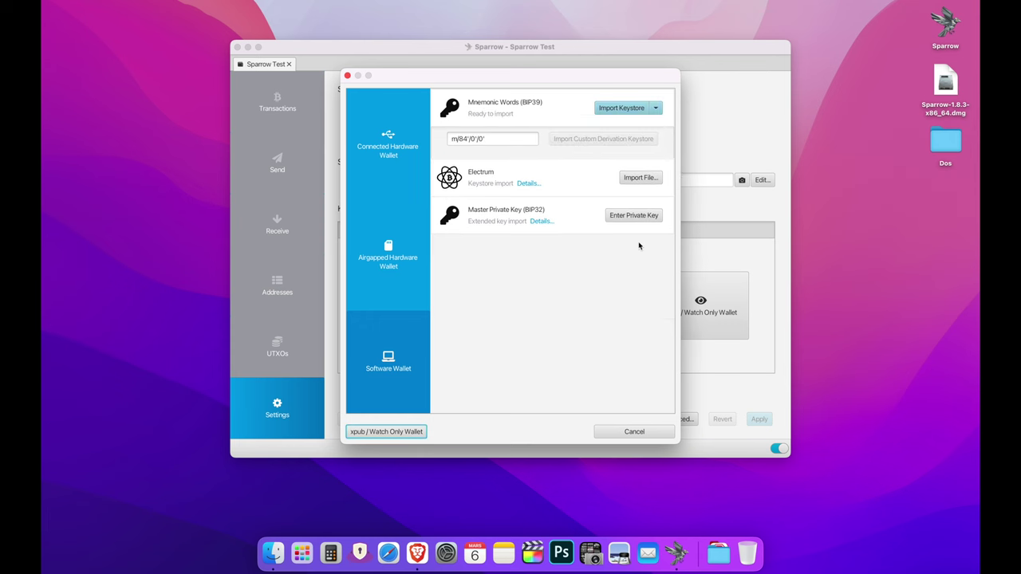
- Import the BIP39 keystore, keep Native Segwit (P2WPKH), apply, and save with no password
{"action": "left_click", "coordinate": [621, 108]}
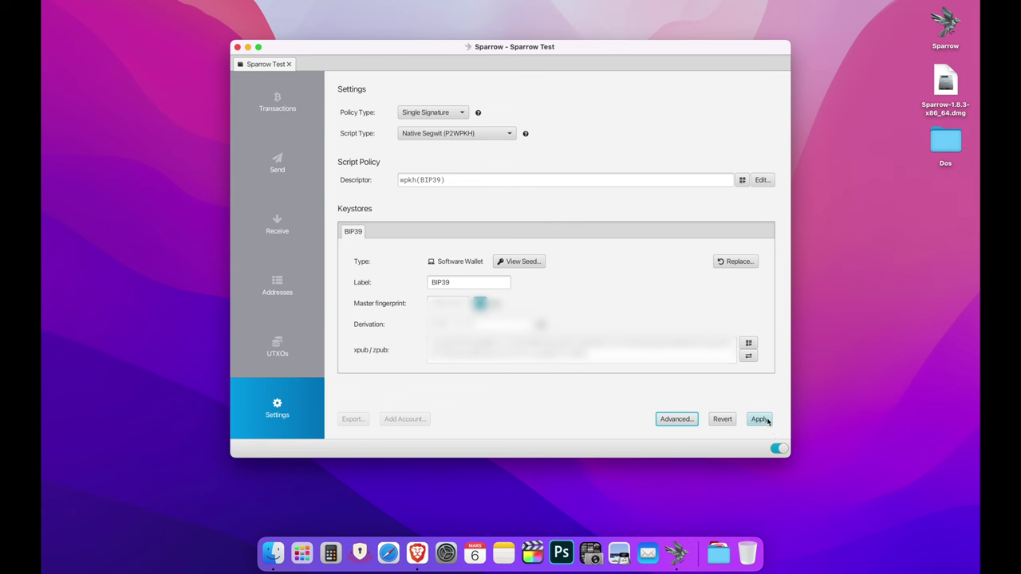
{"action": "left_click", "coordinate": [479, 132]}
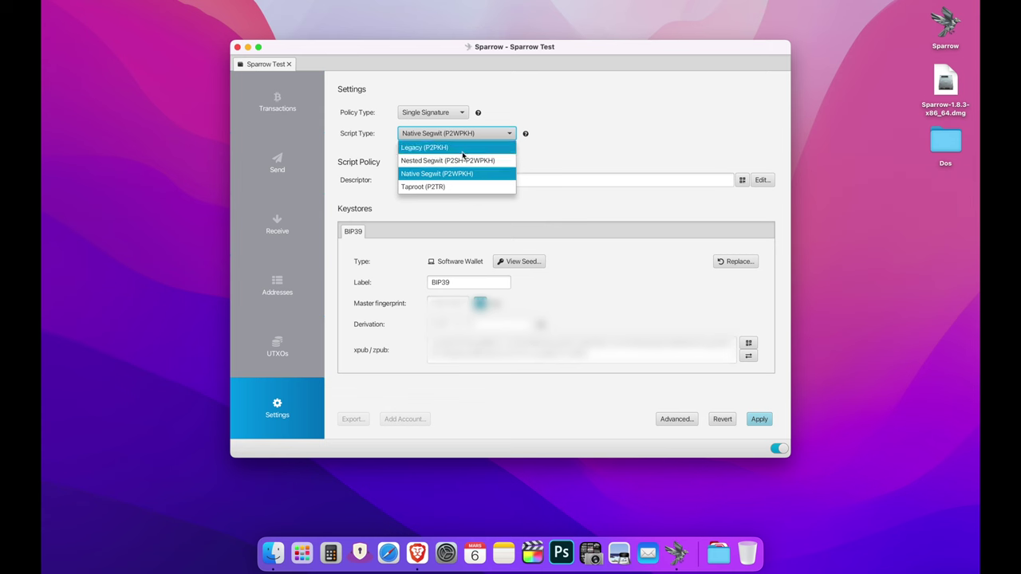
{"action": "left_click", "coordinate": [549, 185]}
{"action": "left_click", "coordinate": [759, 420]}
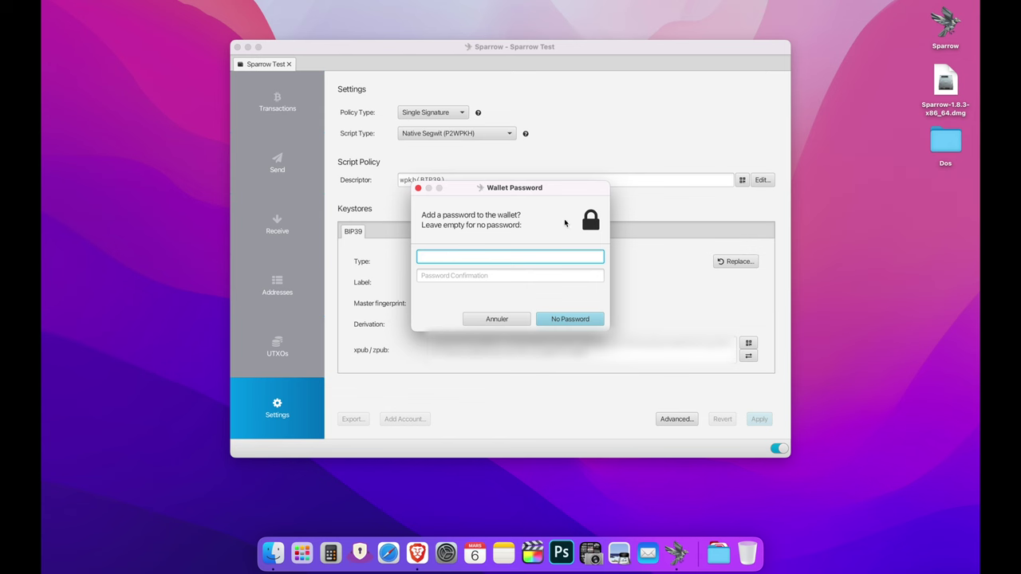
{"action": "left_click", "coordinate": [576, 321]}
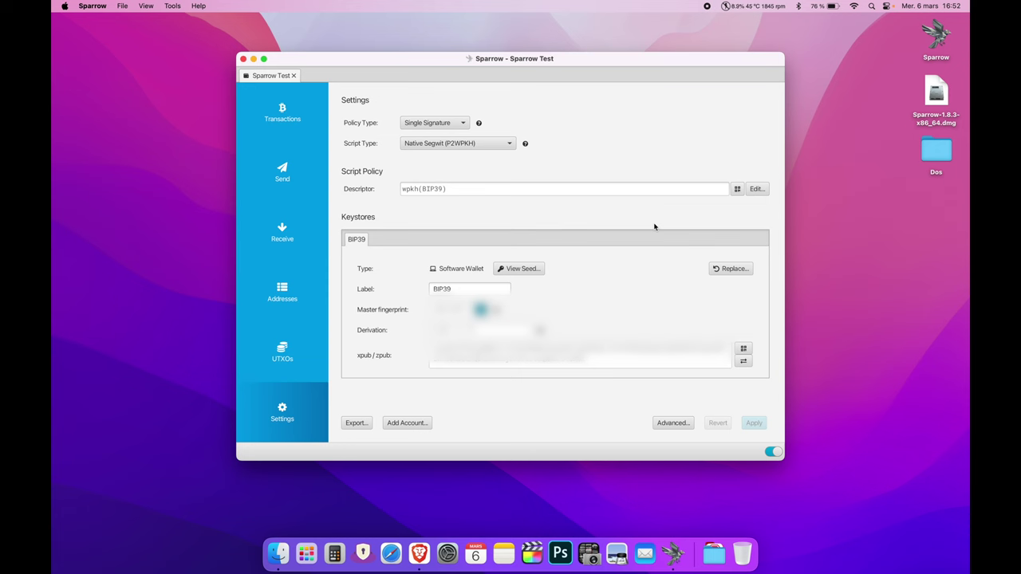
- Confirm the Sparrow Test wallet shows 0 sats and no transactions, then go to Send
{"action": "left_click", "coordinate": [279, 115]}
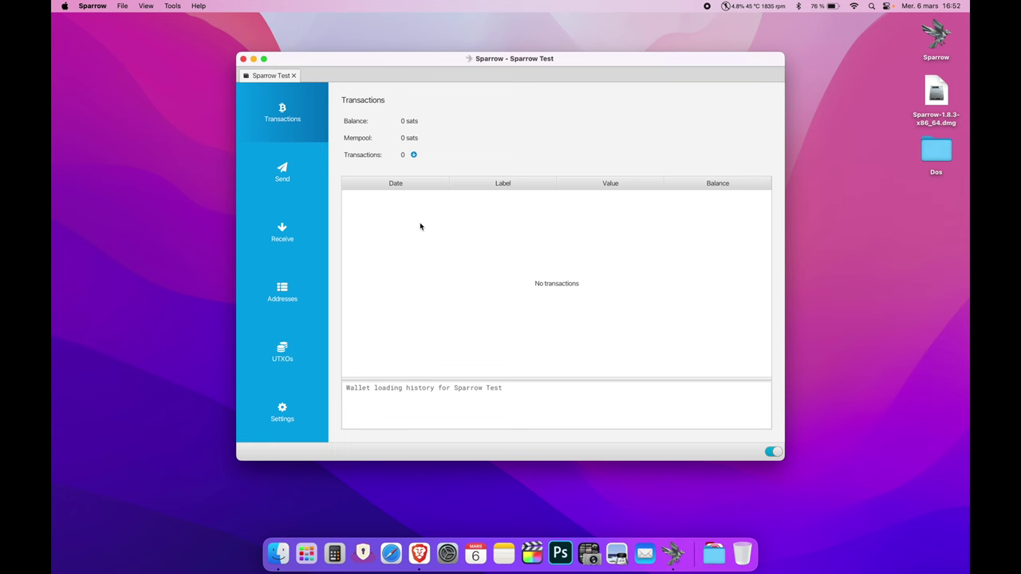
{"action": "left_click", "coordinate": [292, 171]}
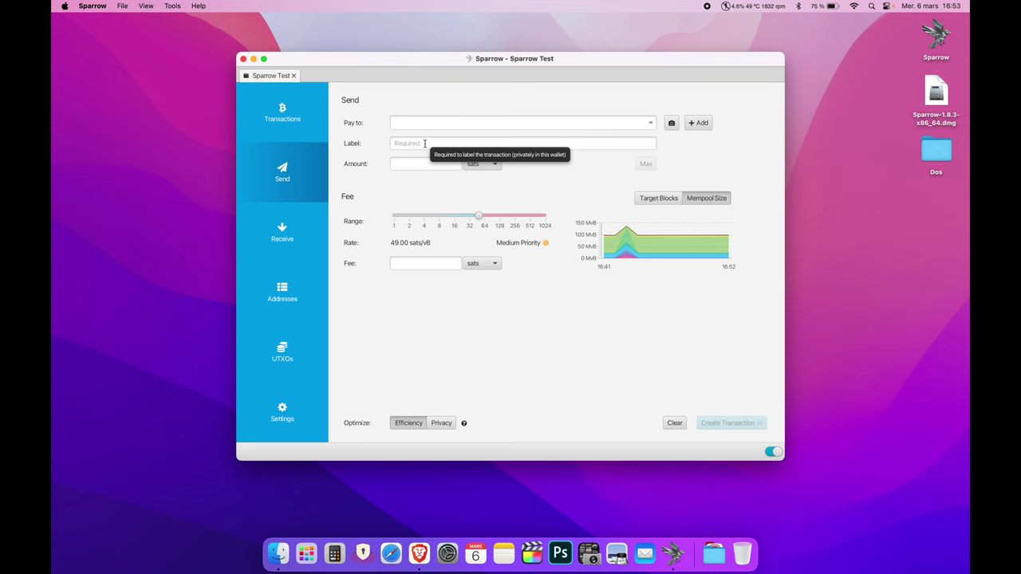
- Slide the fee rate through overpaid, minimum, low and medium priority, then show the receiving address
{"action": "left_click", "coordinate": [420, 164]}
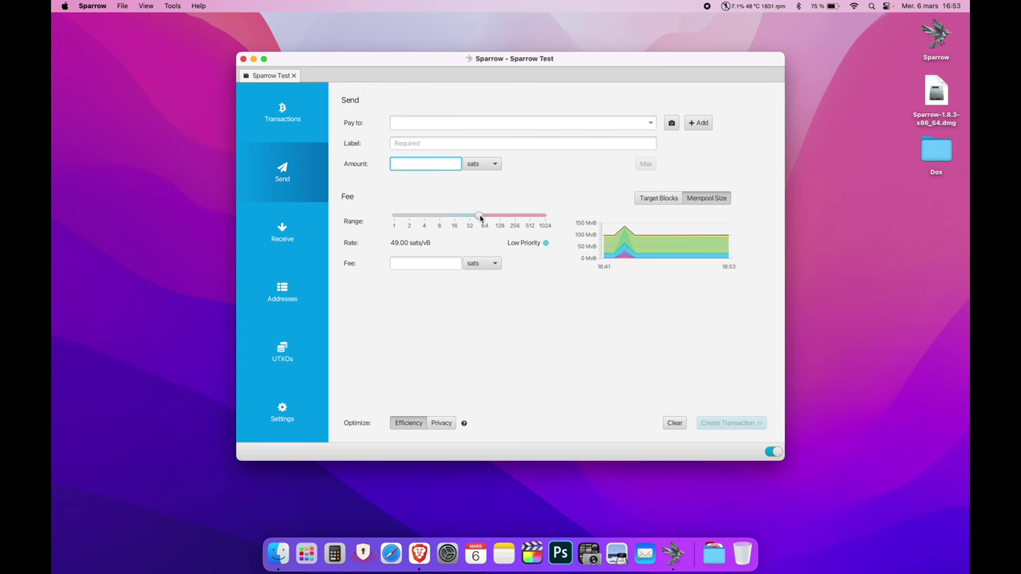
{"action": "left_click_drag", "start_coordinate": [480, 217], "coordinate": [546, 217]}
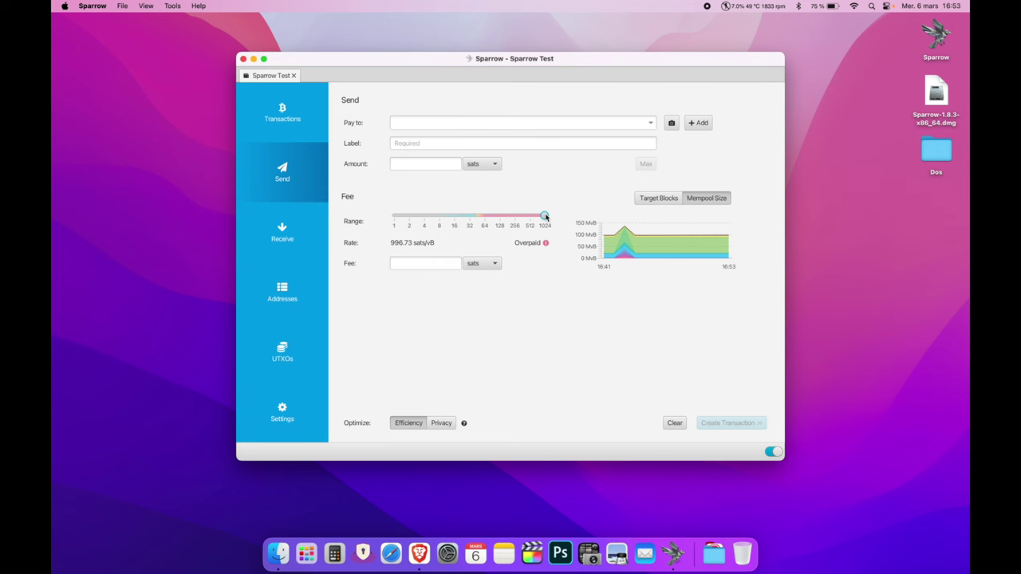
{"action": "left_click_drag", "start_coordinate": [544, 217], "coordinate": [392, 222]}
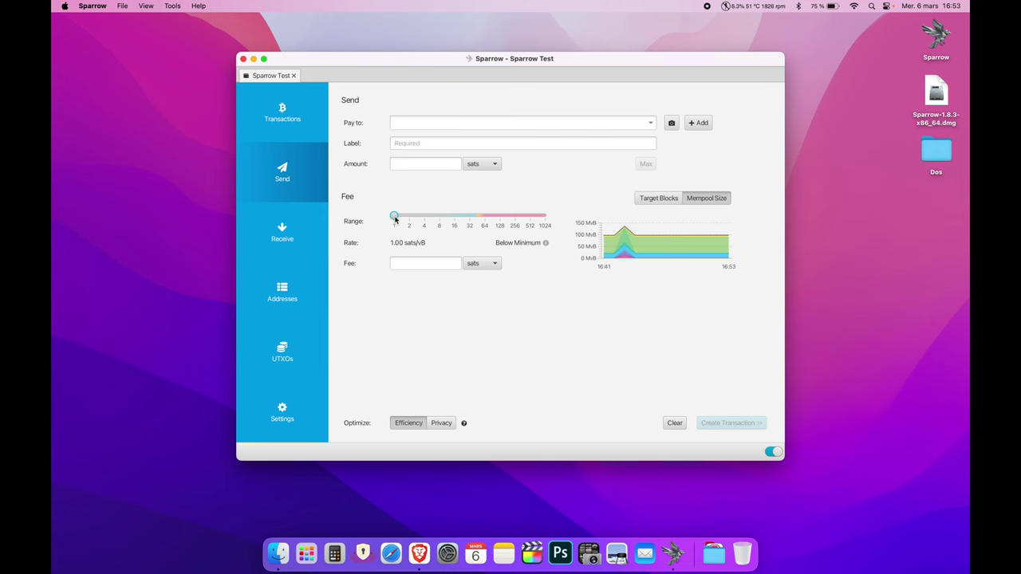
{"action": "left_click_drag", "start_coordinate": [396, 219], "coordinate": [479, 219]}
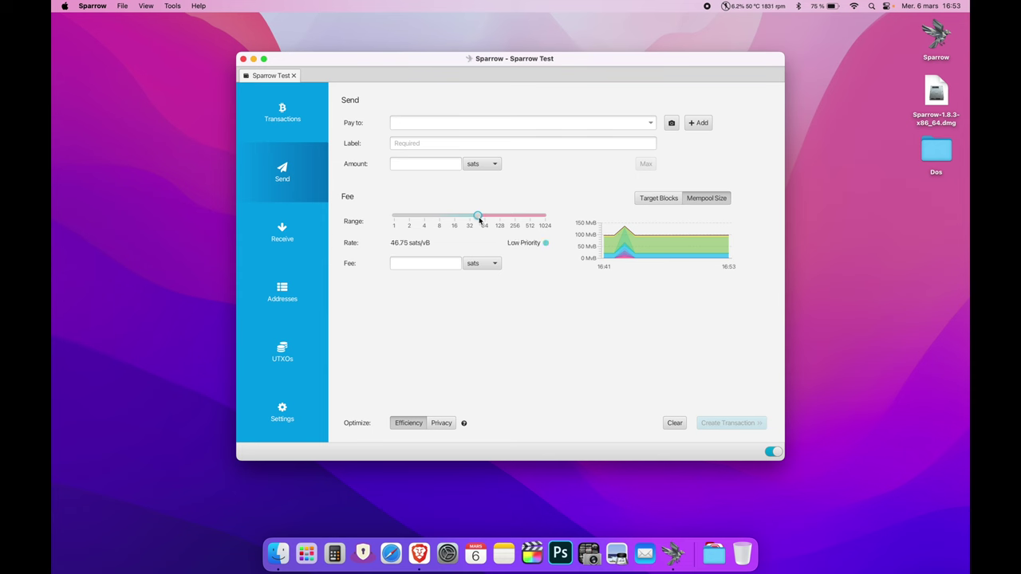
{"action": "left_click_drag", "start_coordinate": [480, 219], "coordinate": [501, 221]}
{"action": "left_click", "coordinate": [408, 263]}
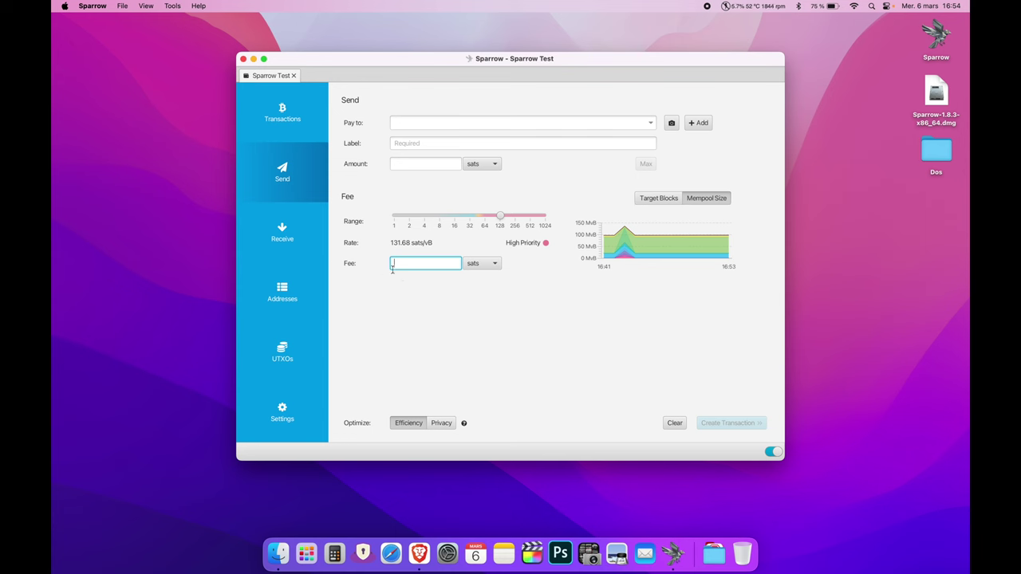
{"action": "left_click", "coordinate": [296, 233]}
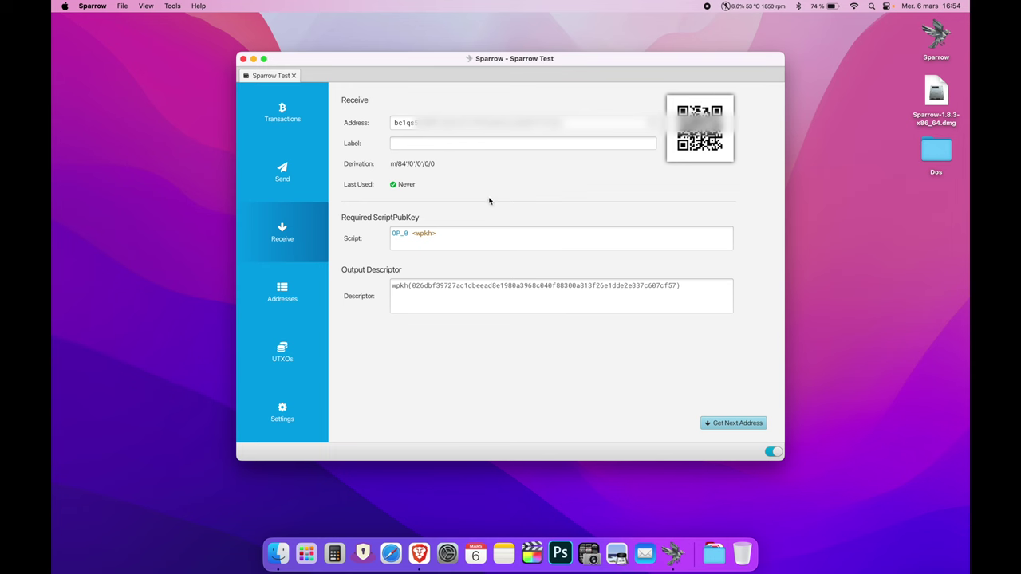
- Look over the receive and change address lists and the wallet's unspent outputs
{"action": "left_click", "coordinate": [494, 145]}
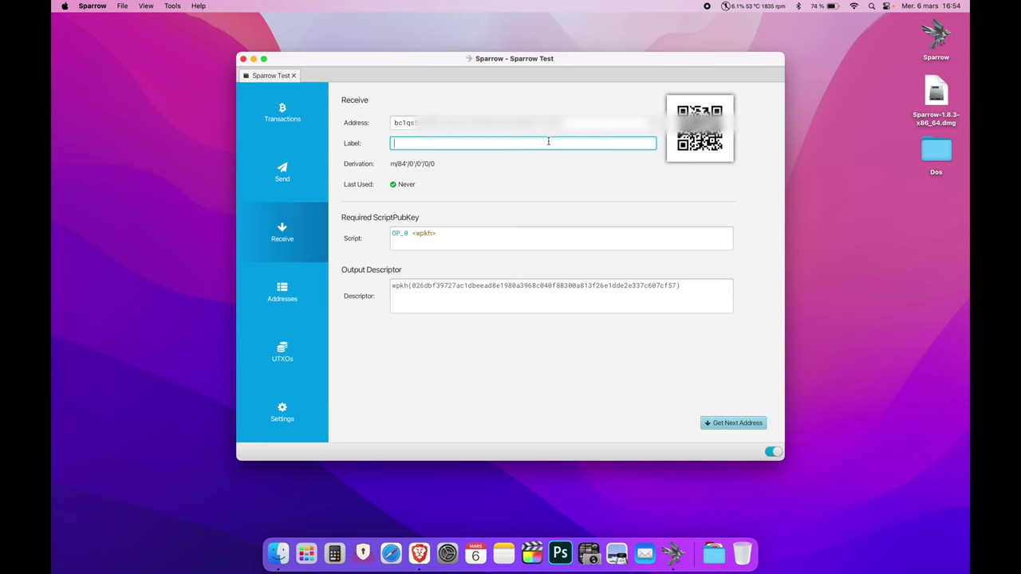
{"action": "left_click", "coordinate": [282, 300]}
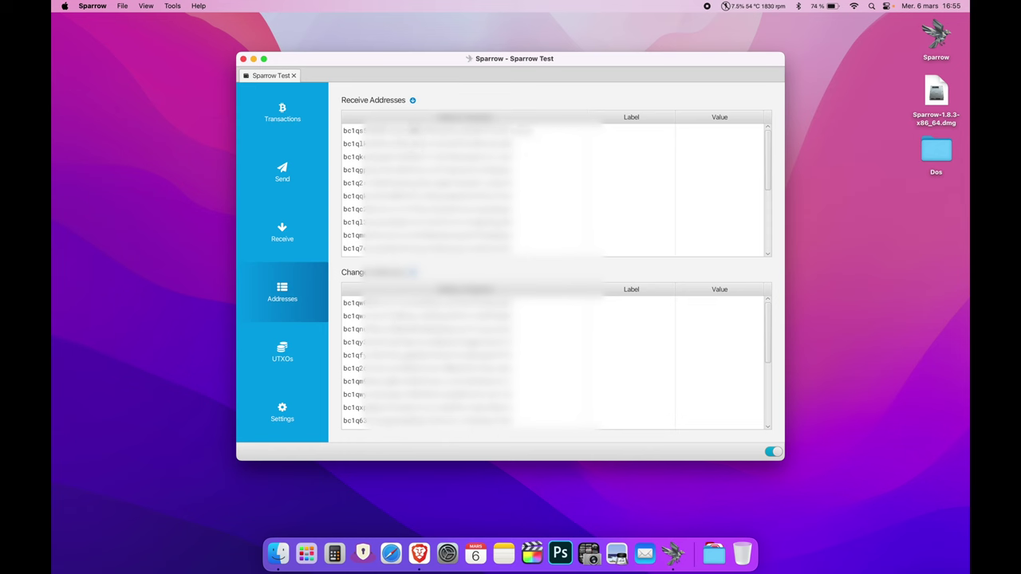
{"action": "left_click", "coordinate": [303, 357]}
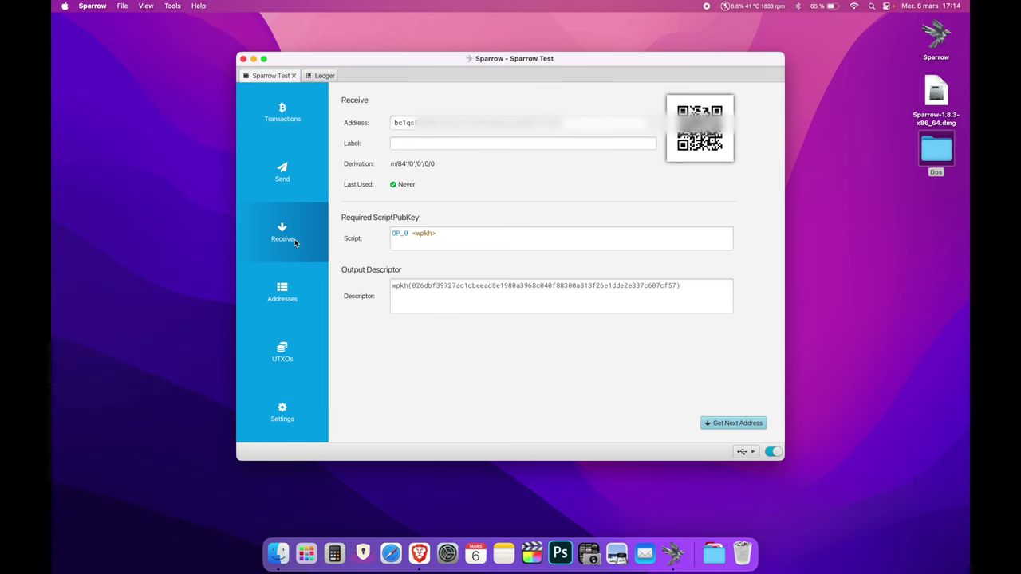
- Switch to the Ledger wallet's Send form holding the 199,034-sat 'test' payment
{"action": "left_click", "coordinate": [651, 124]}
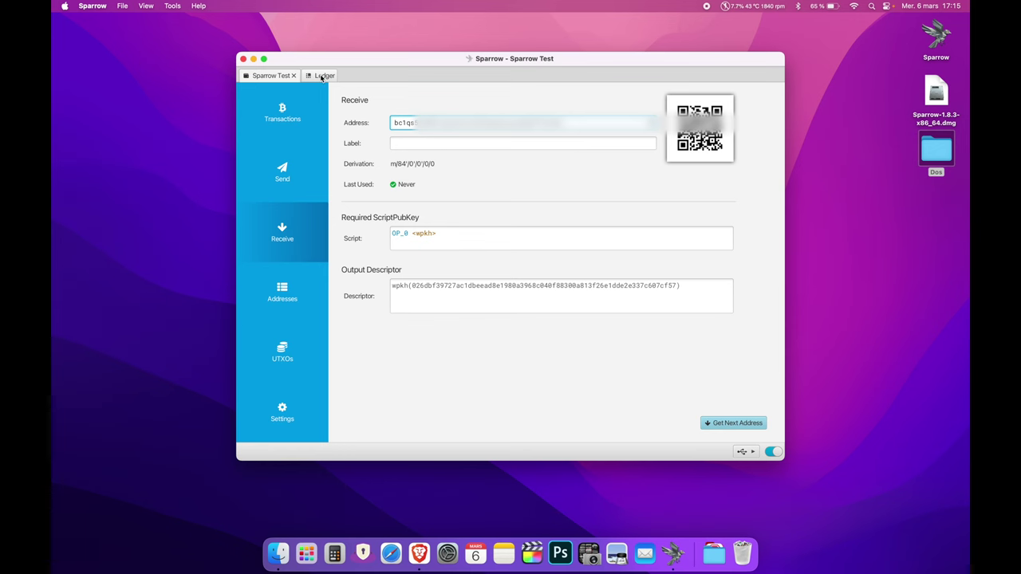
{"action": "left_click", "coordinate": [322, 76]}
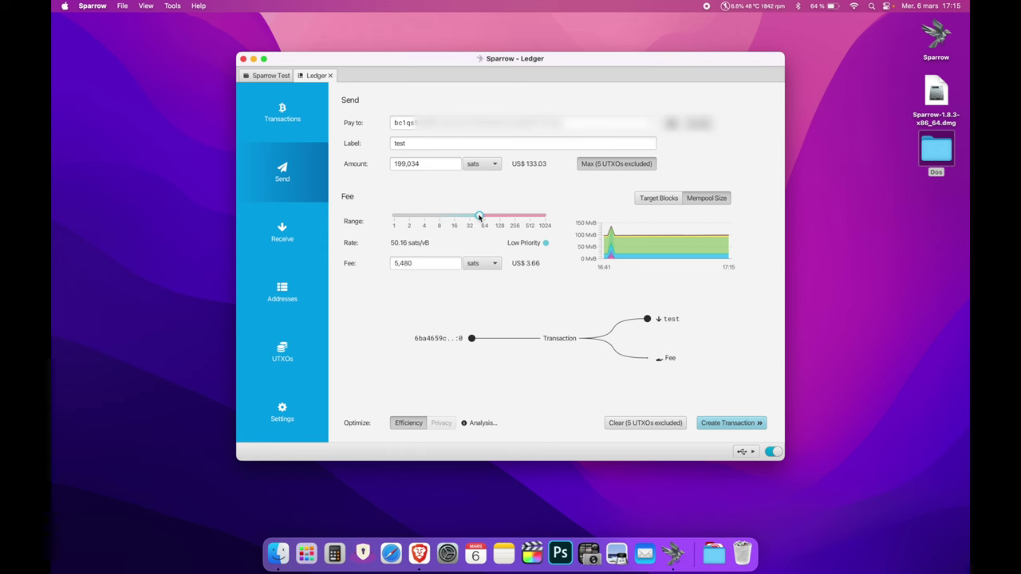
- Nudge the fee rate up to 52.58 sats/vB
{"action": "left_click_drag", "start_coordinate": [479, 216], "coordinate": [480, 216]}
{"action": "left_click_drag", "start_coordinate": [524, 264], "coordinate": [541, 264]}
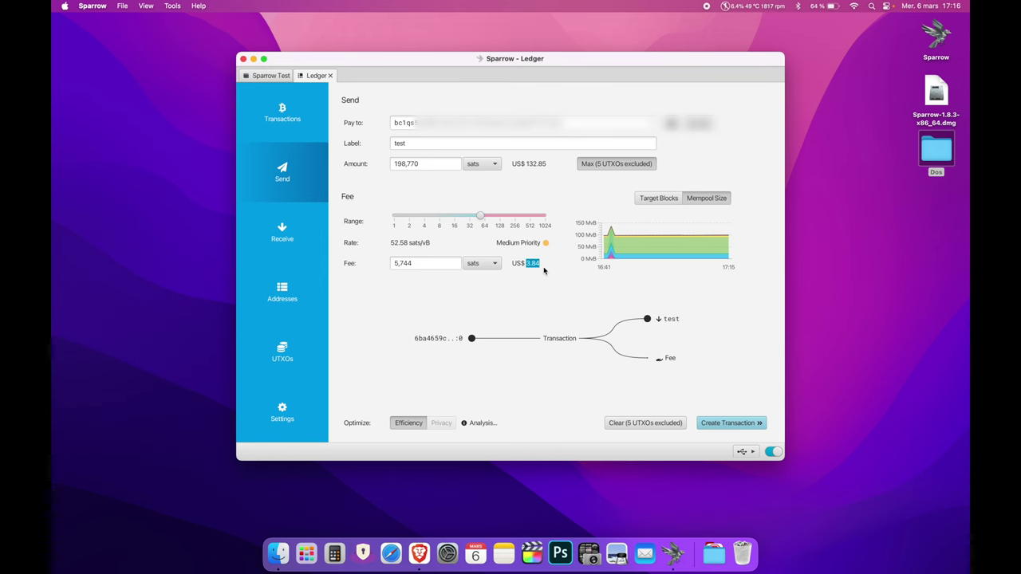
{"action": "left_click", "coordinate": [557, 310]}
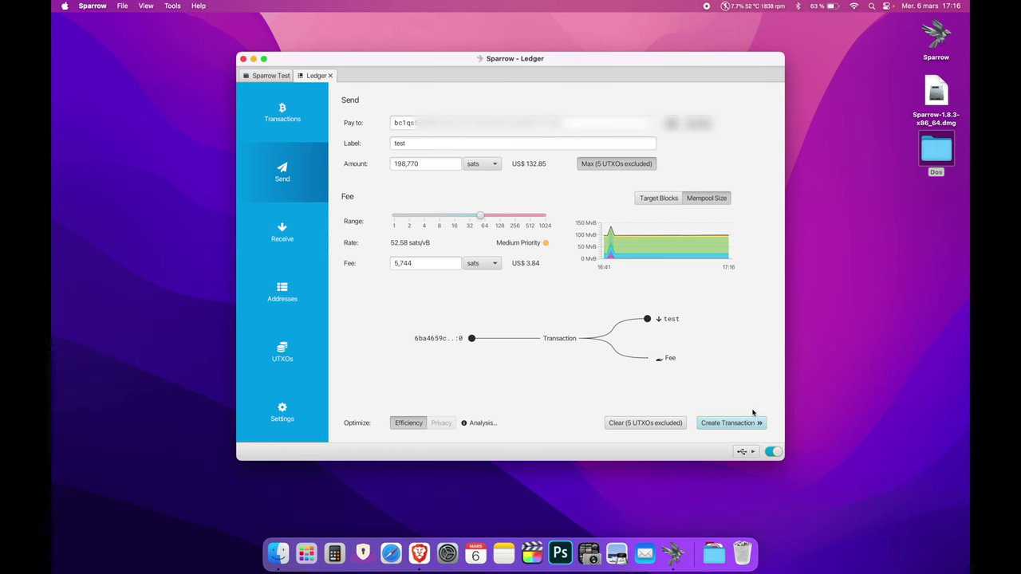
- Create and finalize the test transaction, then bring up Ledger Nano X signing
{"action": "left_click", "coordinate": [717, 423]}
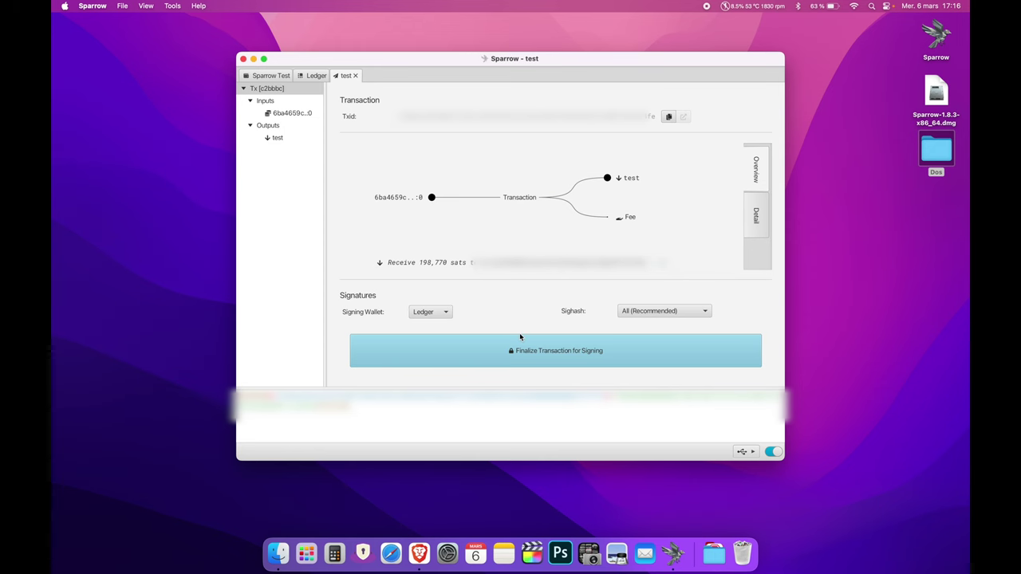
{"action": "left_click", "coordinate": [557, 352]}
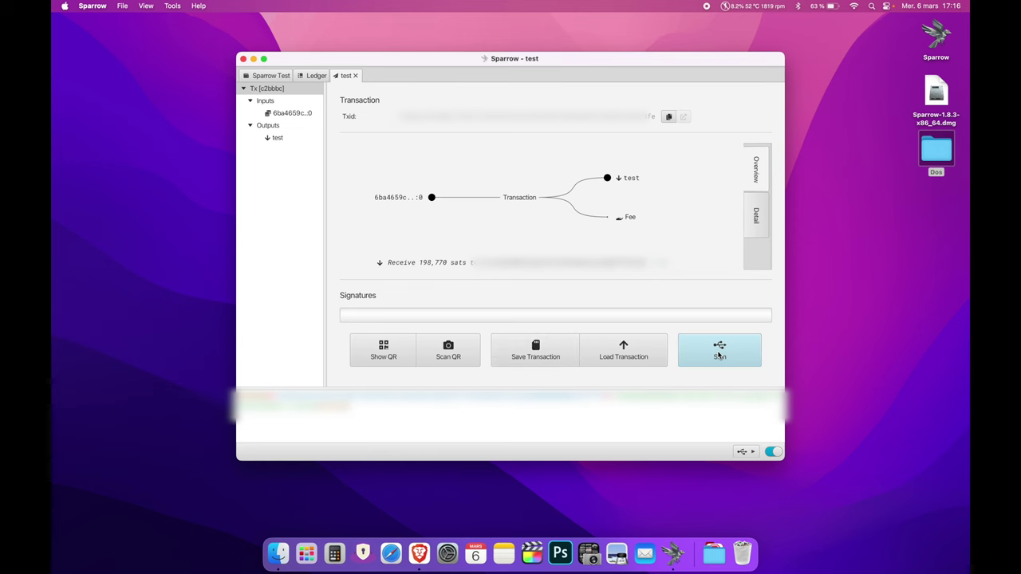
{"action": "left_click", "coordinate": [730, 357]}
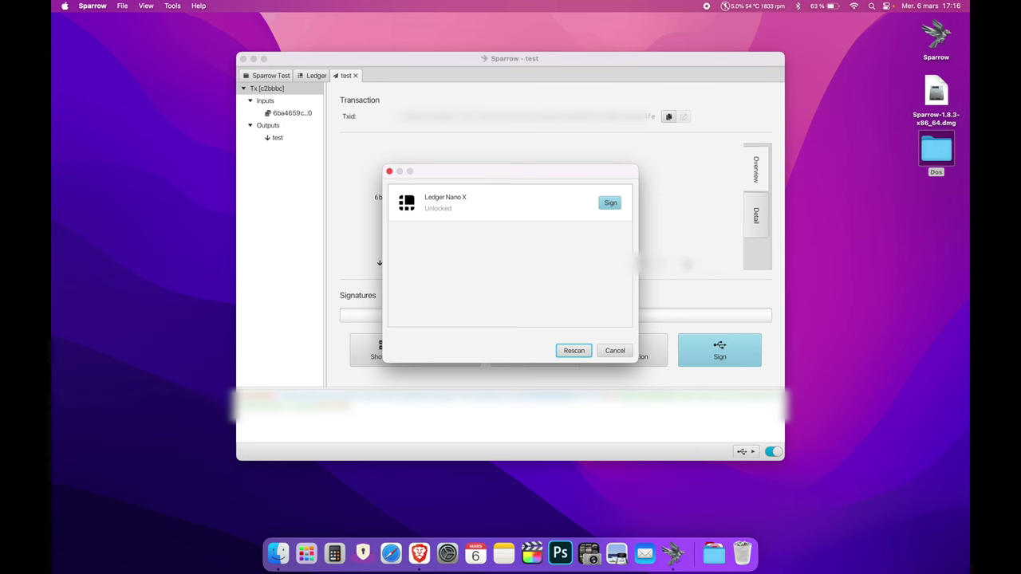
- Sign the test transaction on the Ledger Nano X, broadcast it, and look it up on mempool.space
{"action": "left_click", "coordinate": [611, 205]}
{"action": "left_click", "coordinate": [271, 76]}
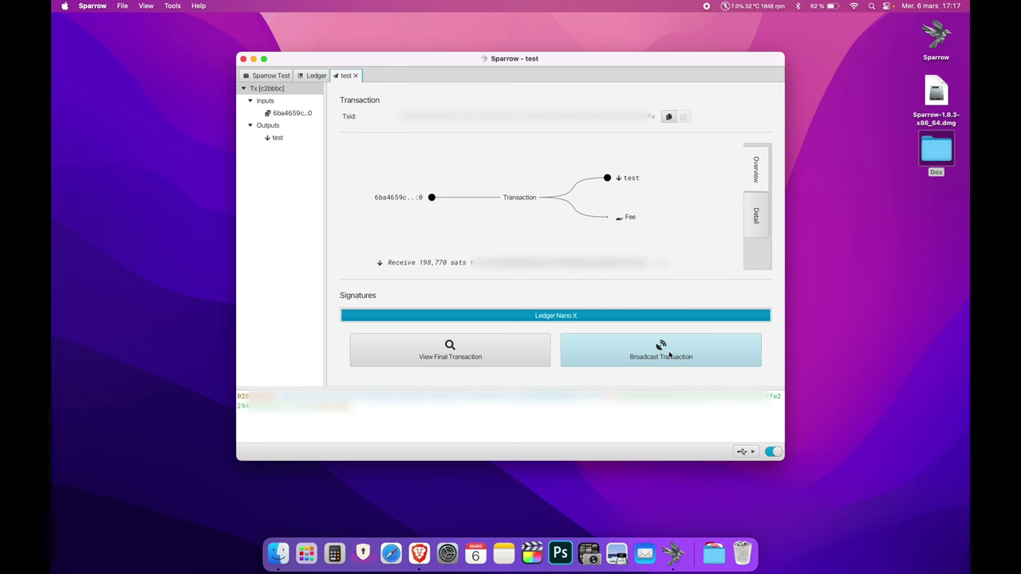
{"action": "left_click", "coordinate": [668, 354]}
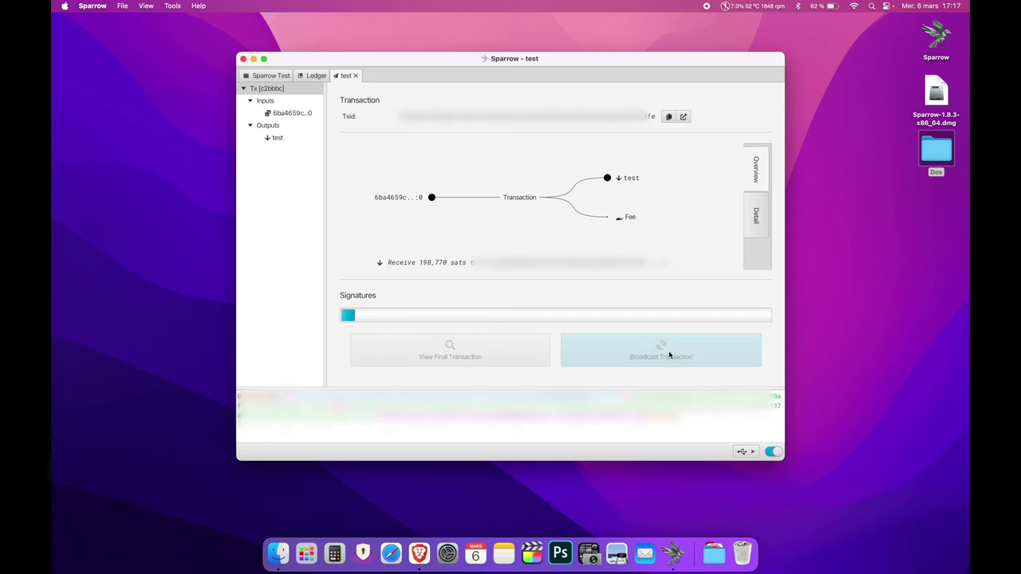
{"action": "left_click", "coordinate": [684, 118]}
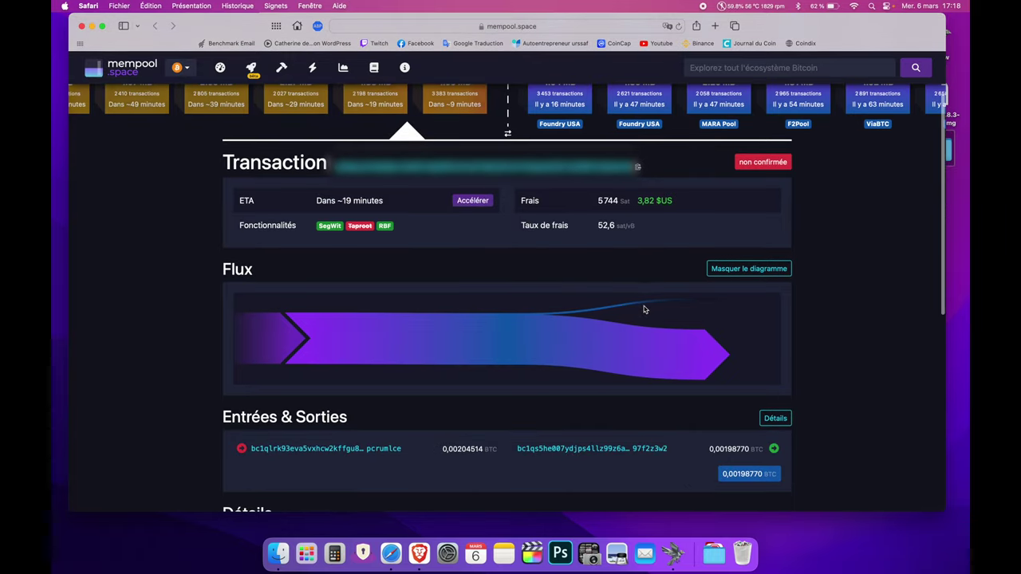
- Check the unconfirmed transaction's 5744 sat fee on mempool.space, then return to Sparrow Test
{"action": "scroll", "coordinate": [515, 250], "scroll_direction": "up", "scroll_amount": 2}
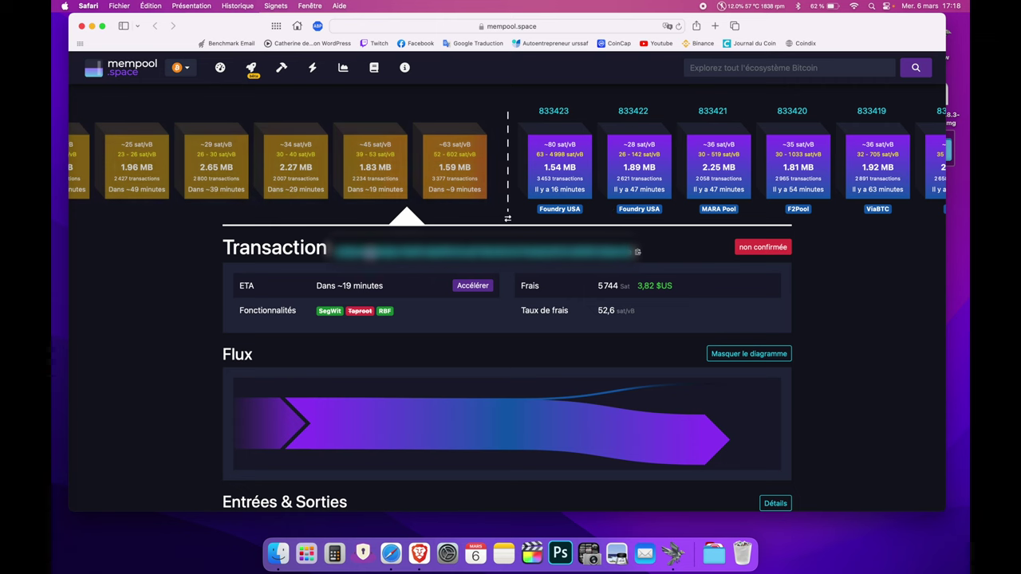
{"action": "left_click", "coordinate": [672, 553]}
{"action": "left_click", "coordinate": [273, 76]}
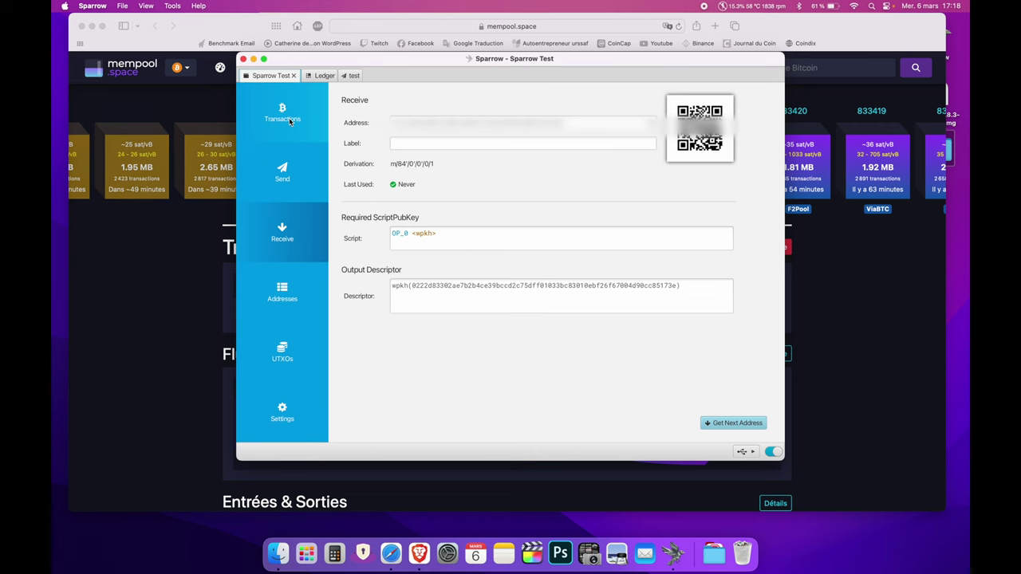
- Show Sparrow Test's history with the test and Test 2 payments unconfirmed, then open Tools
{"action": "left_click", "coordinate": [279, 113]}
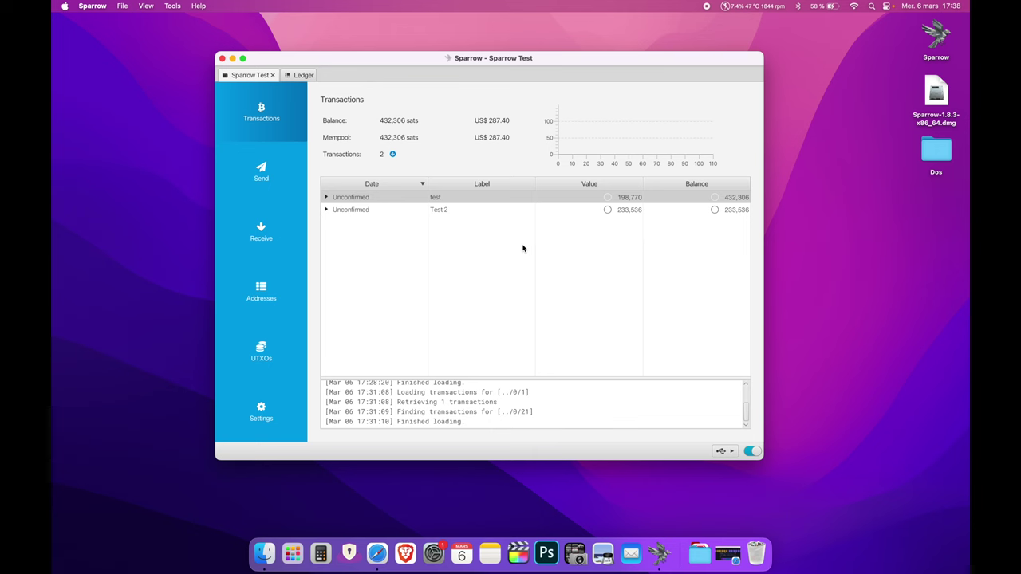
{"action": "left_click", "coordinate": [173, 6]}
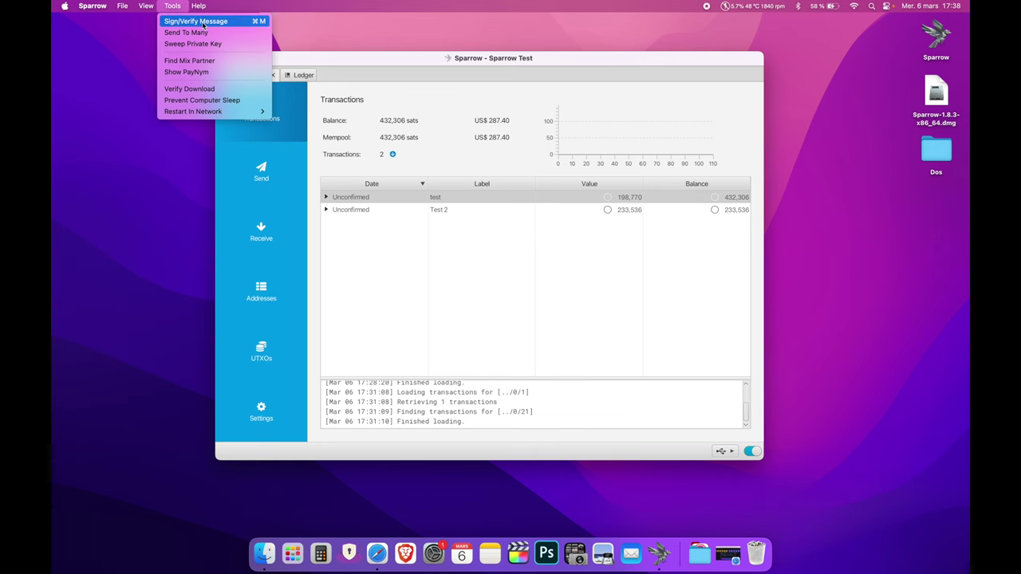
- Open Tools > Sign/Verify Message and close it without signing anything
{"action": "left_click", "coordinate": [202, 22]}
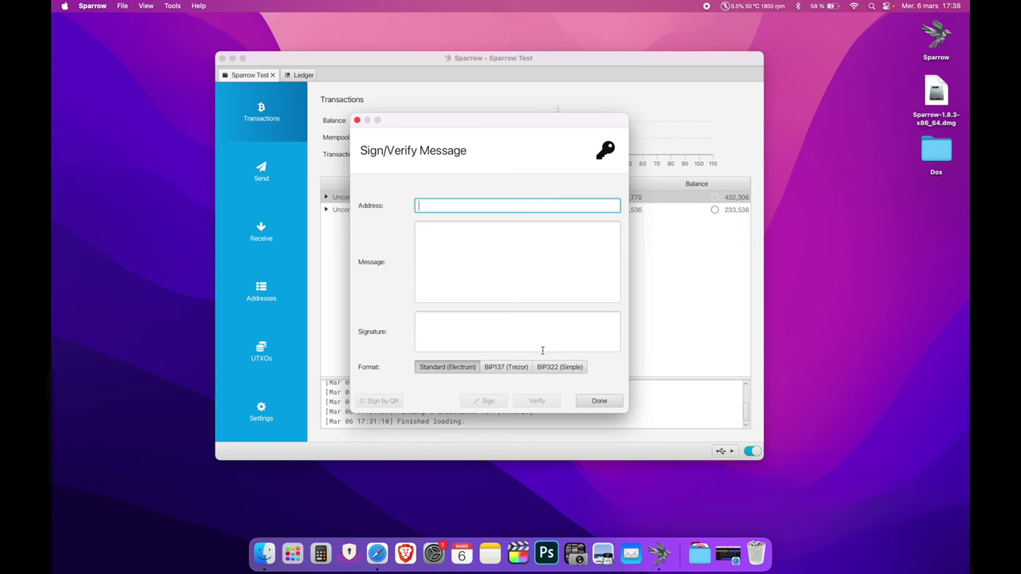
{"action": "left_click", "coordinate": [357, 121]}
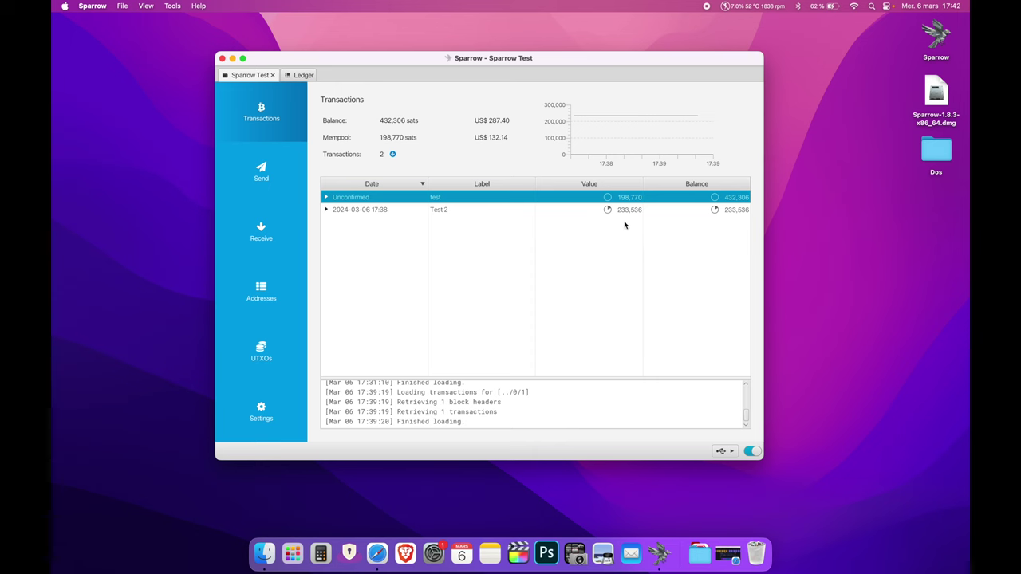
- Show the UTXOs page listing Test 2 (233,536 sats) and test (198,770 sats)
{"action": "mouse_move", "coordinate": [608, 213]}
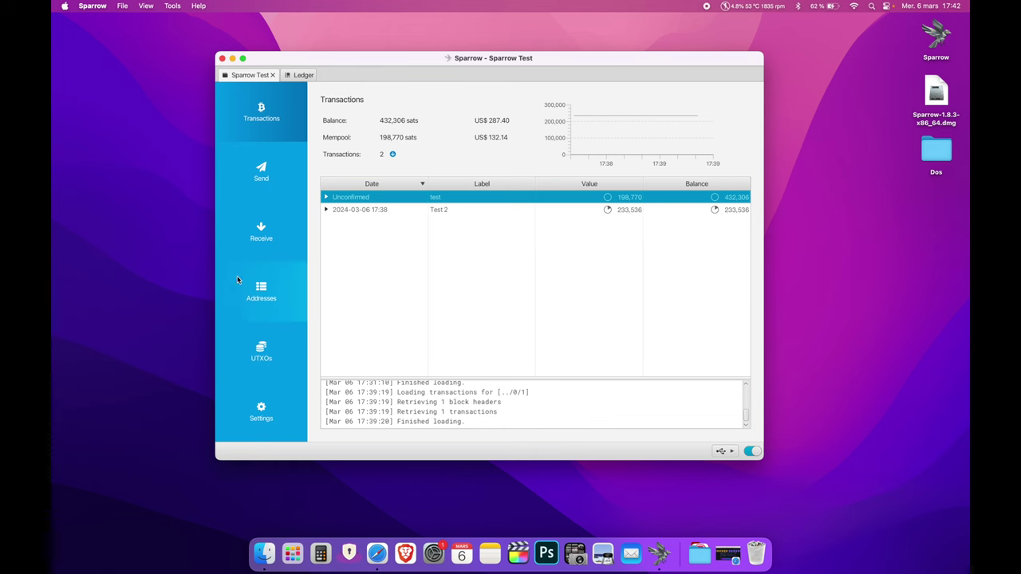
{"action": "left_click", "coordinate": [277, 354]}
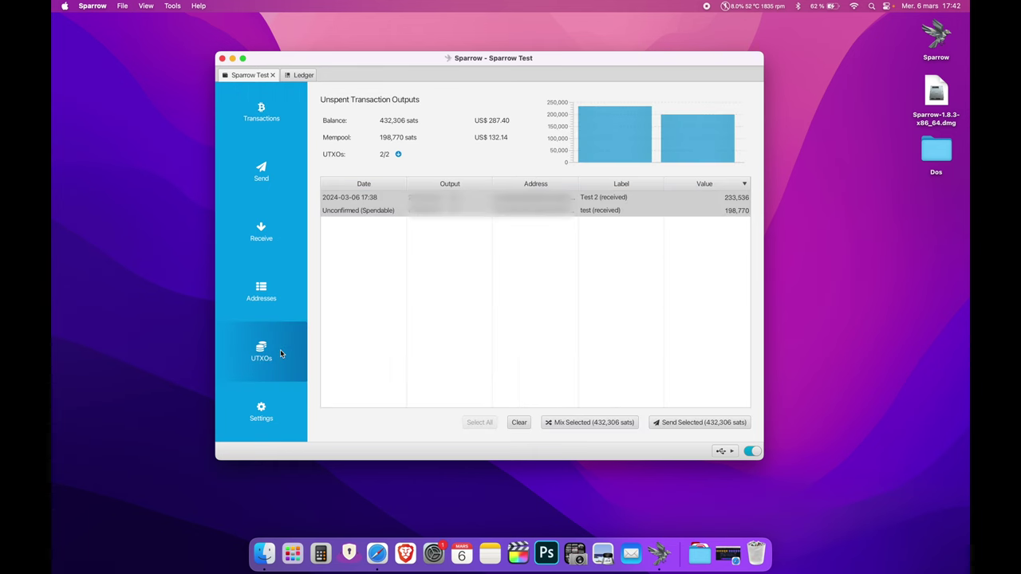
- Clear the UTXO table selection so neither output is chosen
{"action": "left_click", "coordinate": [360, 269]}
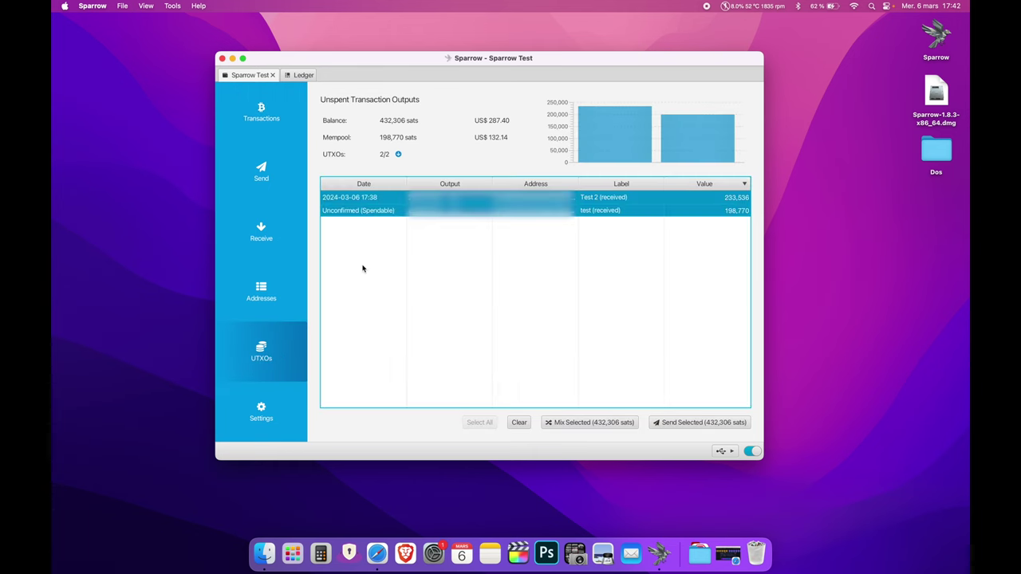
{"action": "left_click", "coordinate": [517, 421]}
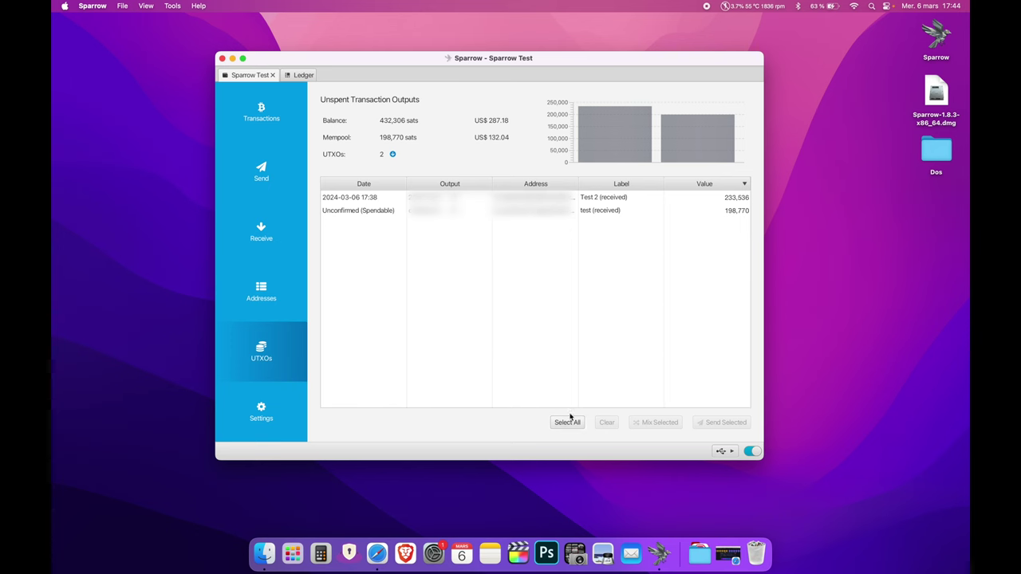
- Select both the Test 2 and test UTXOs and send them together as one payment
{"action": "left_click", "coordinate": [374, 198]}
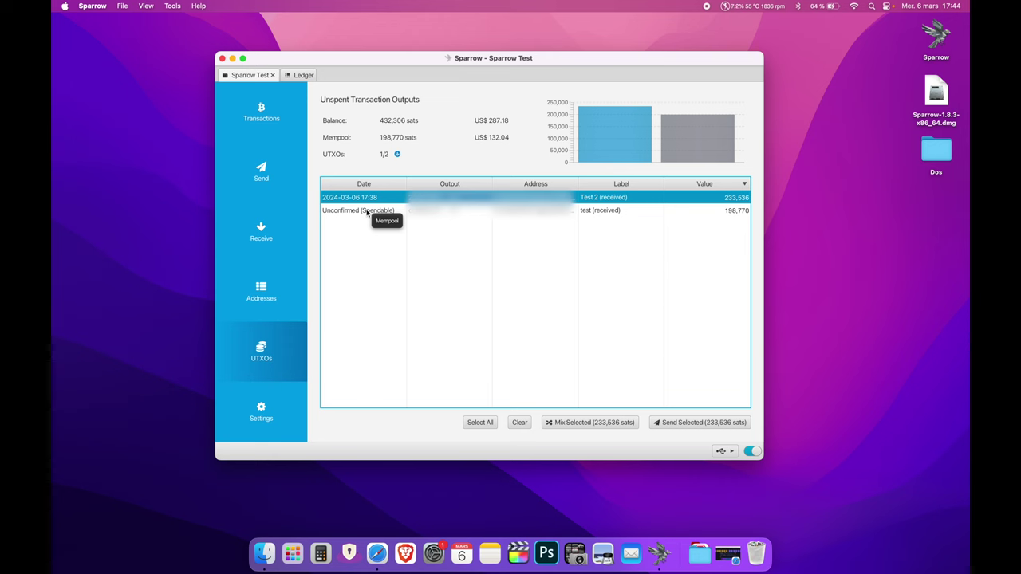
{"action": "left_click", "coordinate": [367, 211]}
{"action": "left_click", "coordinate": [364, 197]}
{"action": "left_click", "coordinate": [357, 211], "text": "shift"}
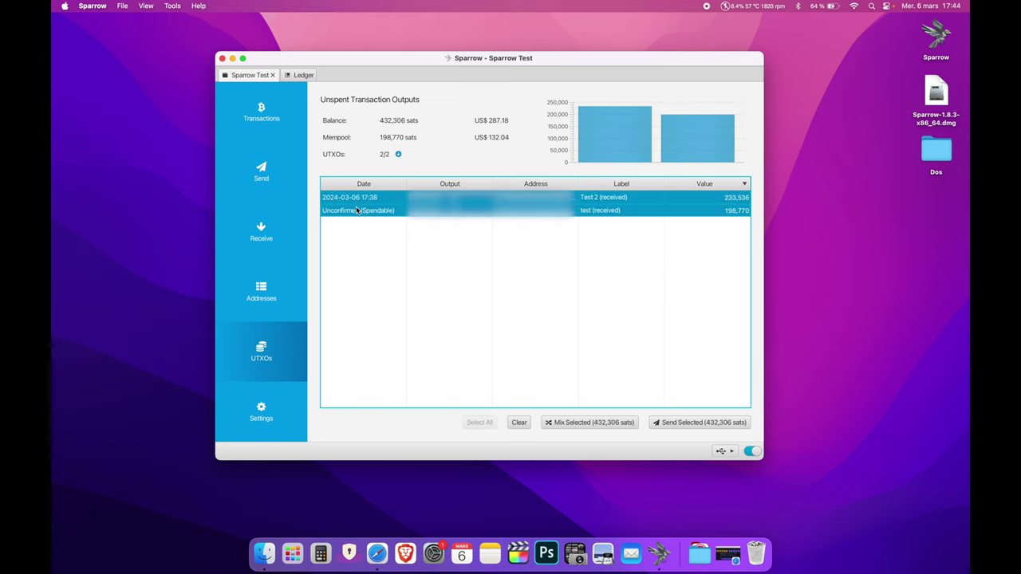
{"action": "left_click", "coordinate": [519, 422]}
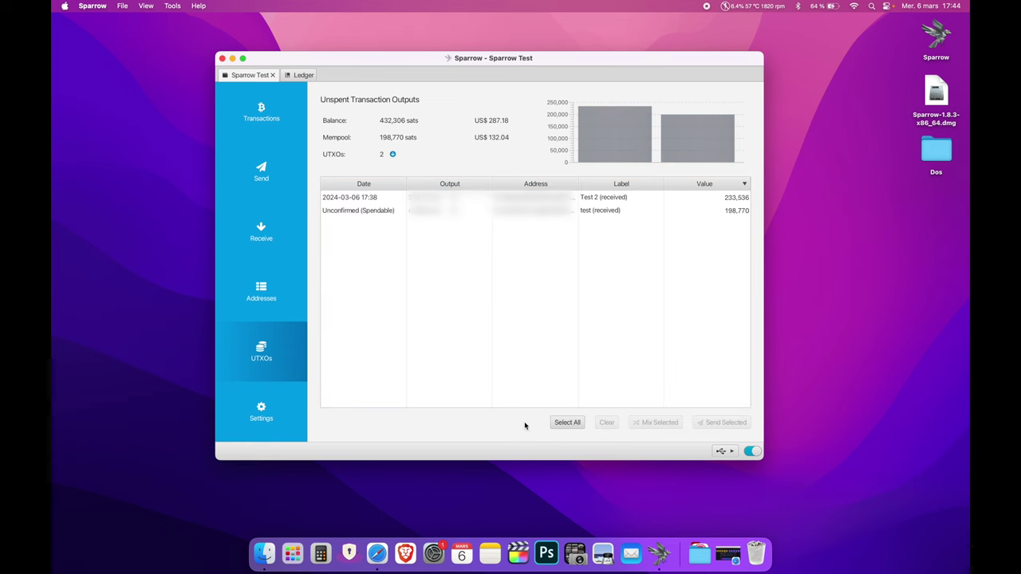
{"action": "left_click", "coordinate": [567, 423]}
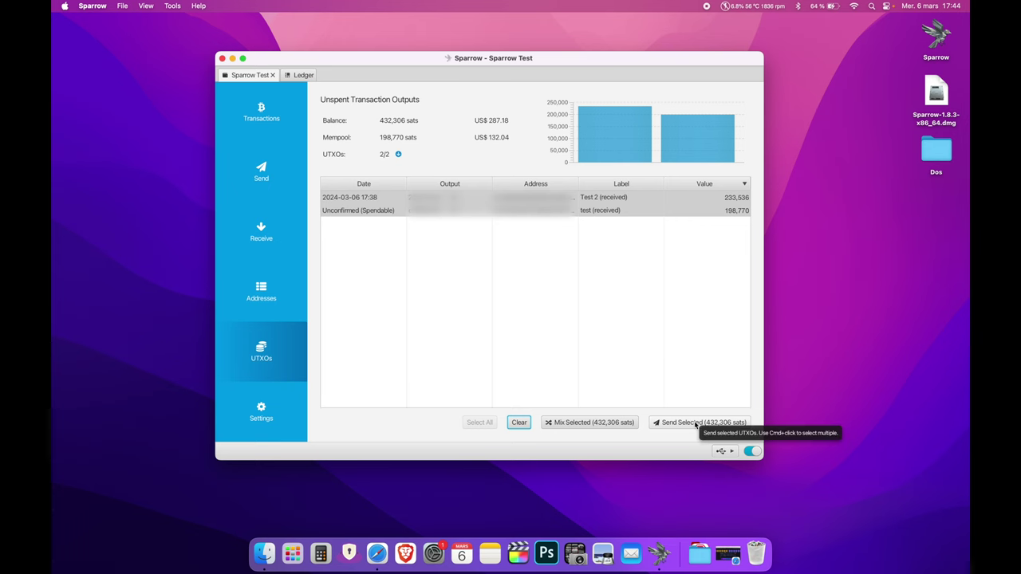
{"action": "left_click", "coordinate": [695, 425]}
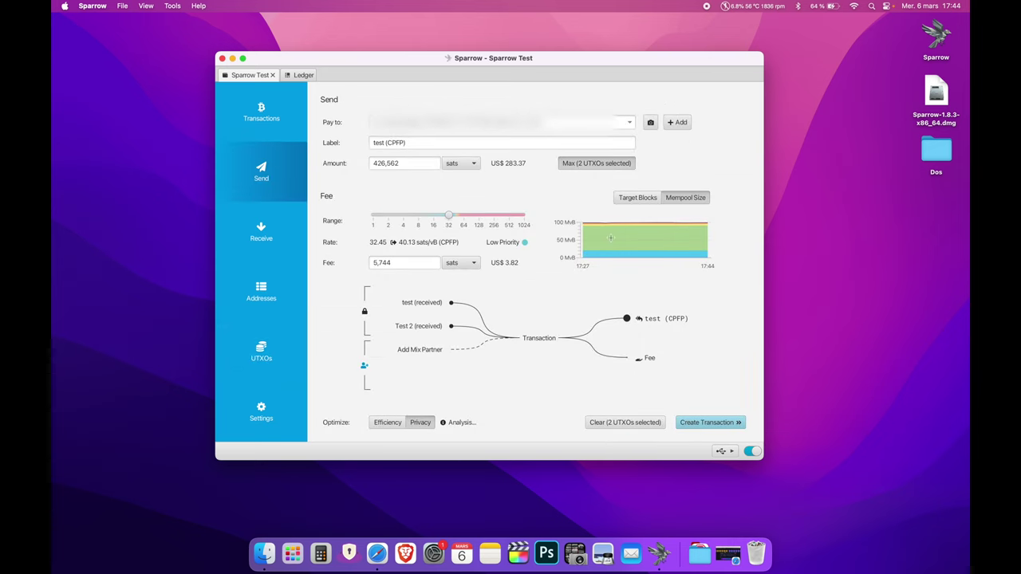
- Replace the Pay to recipient with the Ledger wallet's current receive address
{"action": "left_click", "coordinate": [298, 77]}
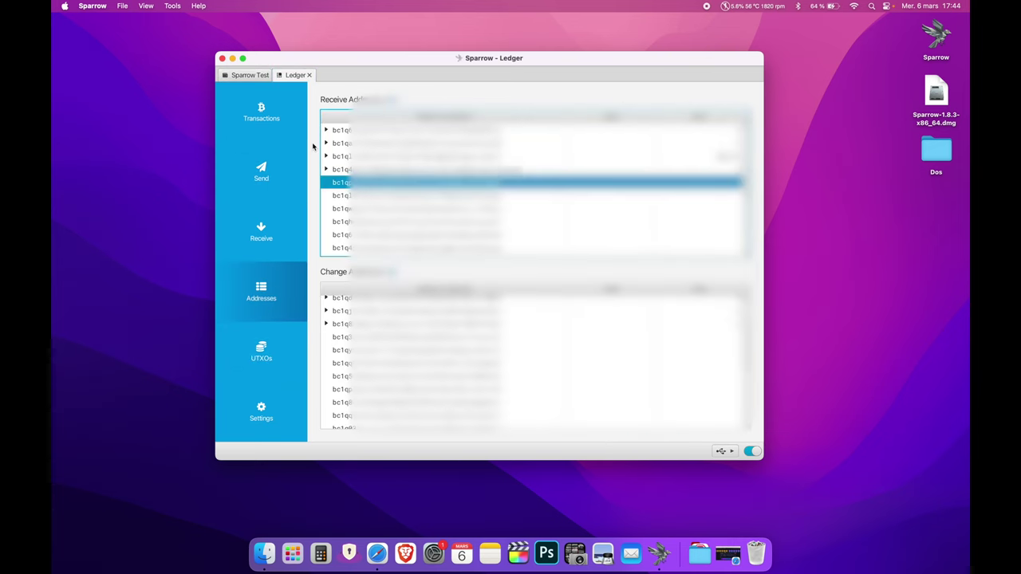
{"action": "left_click", "coordinate": [271, 233]}
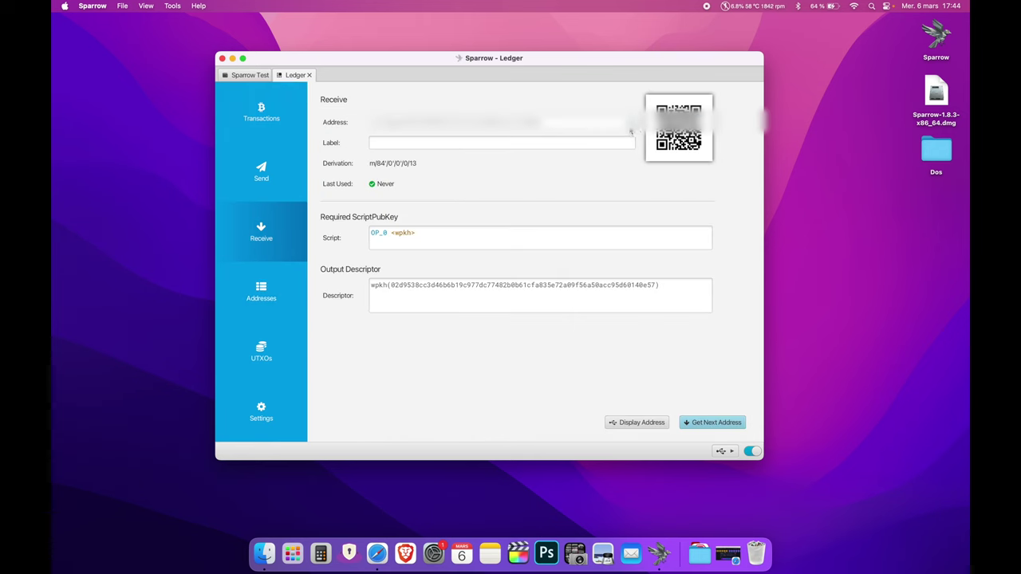
{"action": "left_click", "coordinate": [251, 76]}
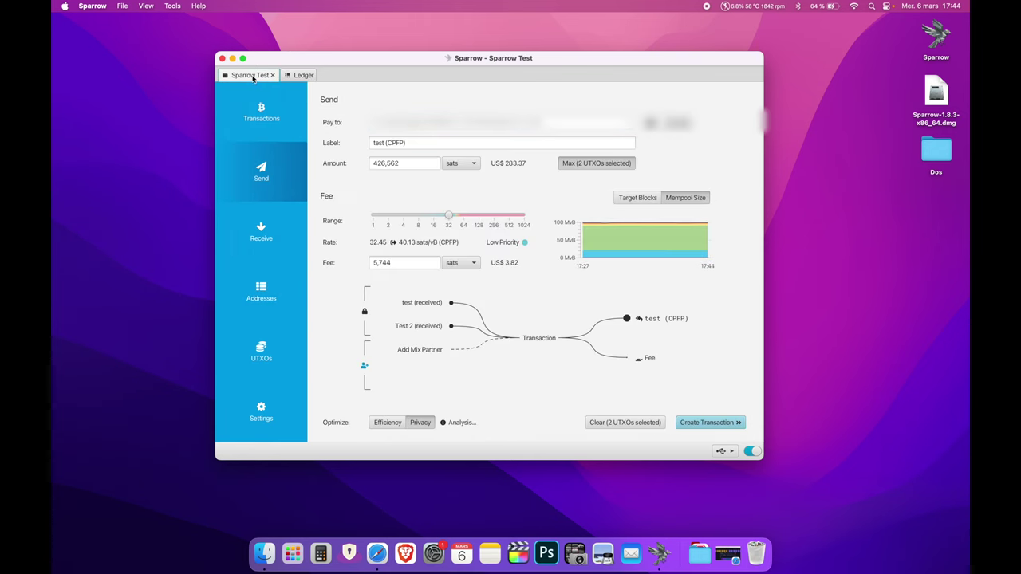
{"action": "triple_click", "coordinate": [555, 130]}
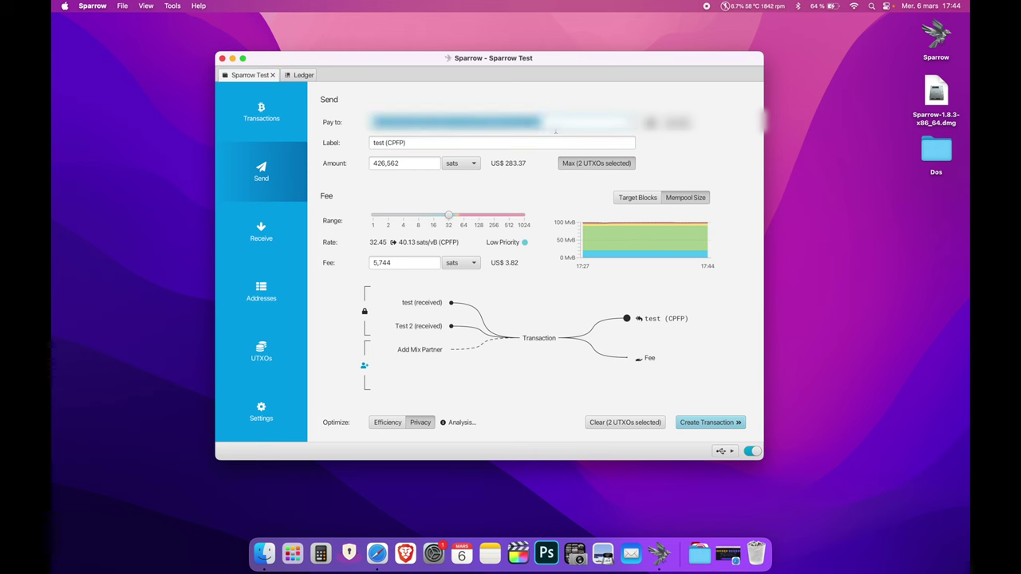
{"action": "key", "text": "BackSpace"}
- Relabel the payment from 'test (CPFP)' to 'Consolidation Test'
{"action": "triple_click", "coordinate": [427, 143]}
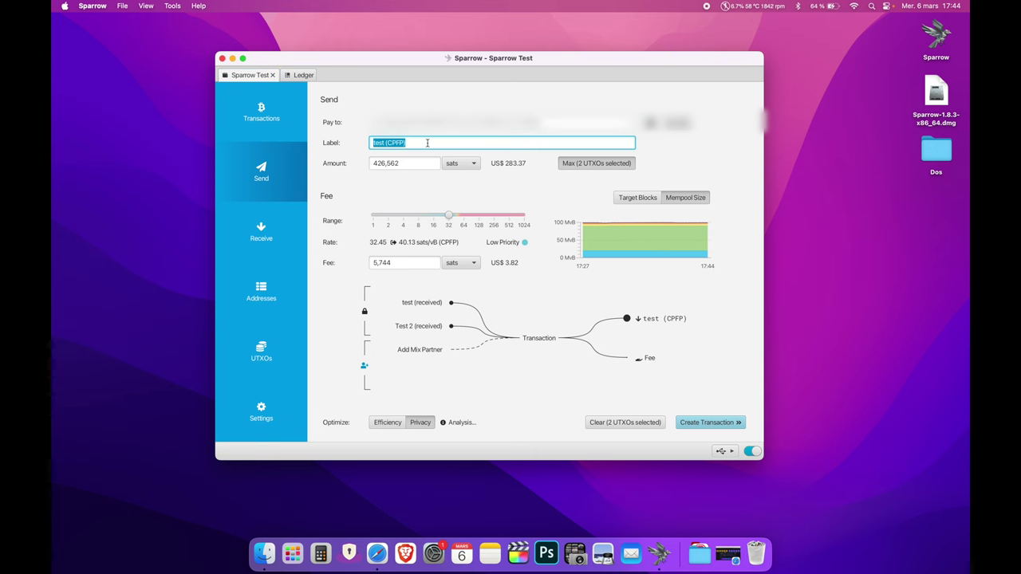
{"action": "type", "text": "Consolidation Test"}
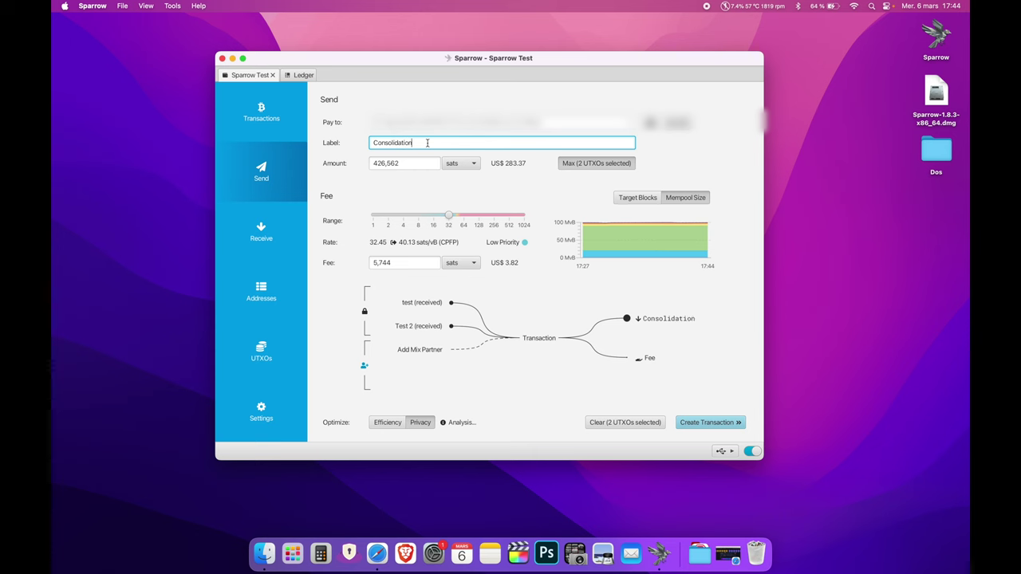
{"action": "left_click", "coordinate": [427, 183]}
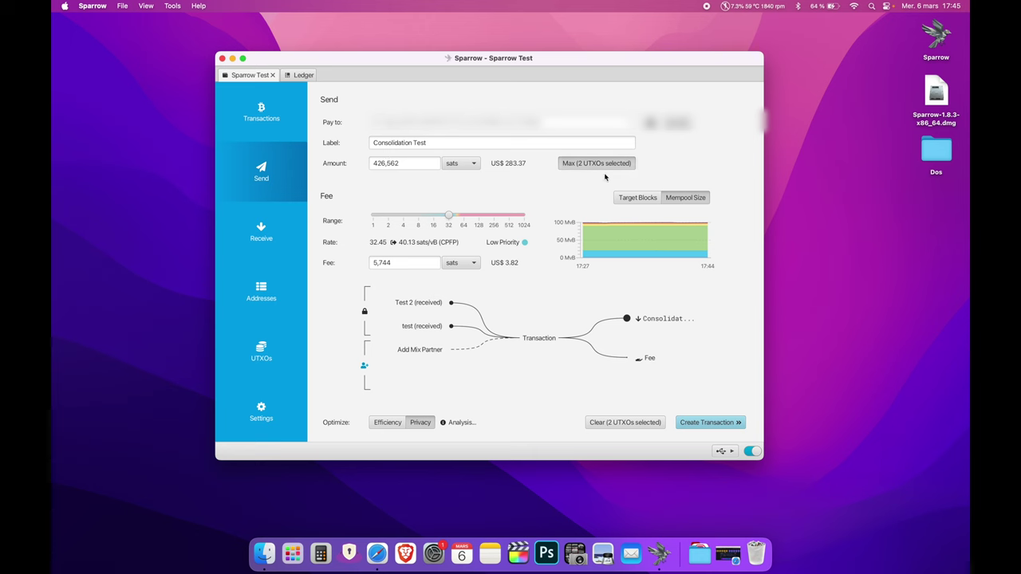
- Send the maximum 422,306 sats with a 10,000 sats fee, then create, finalize and sign the transaction
{"action": "left_click", "coordinate": [571, 164]}
{"action": "left_click_drag", "start_coordinate": [450, 217], "coordinate": [460, 216]}
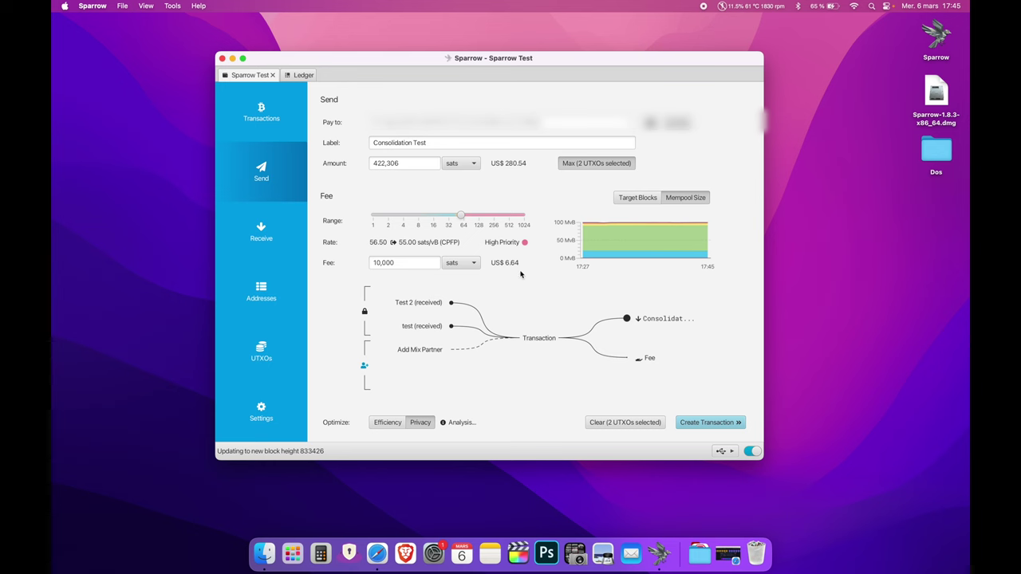
{"action": "mouse_move", "coordinate": [412, 310]}
{"action": "left_click", "coordinate": [699, 422]}
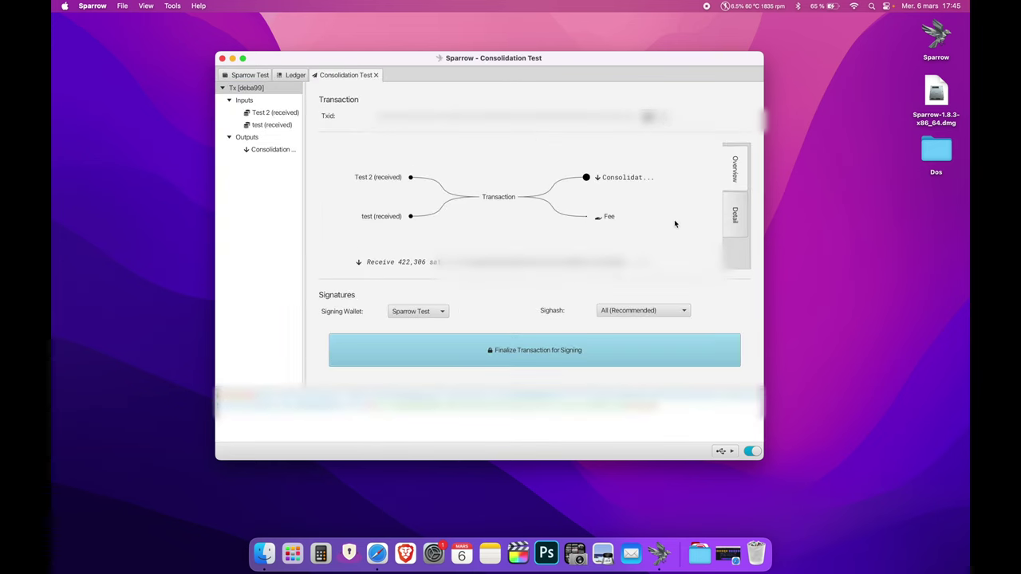
{"action": "left_click", "coordinate": [579, 356]}
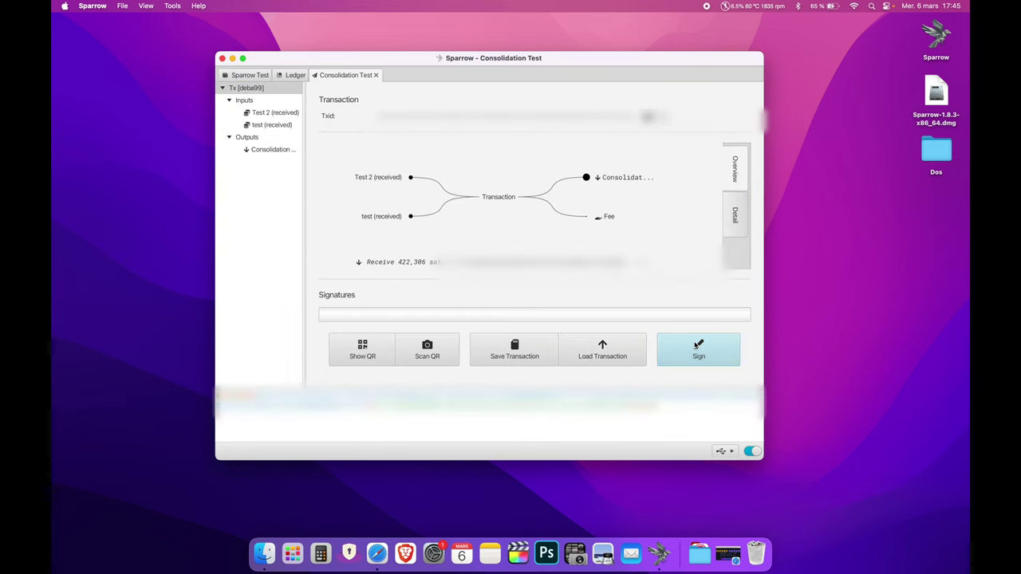
{"action": "left_click", "coordinate": [695, 345]}
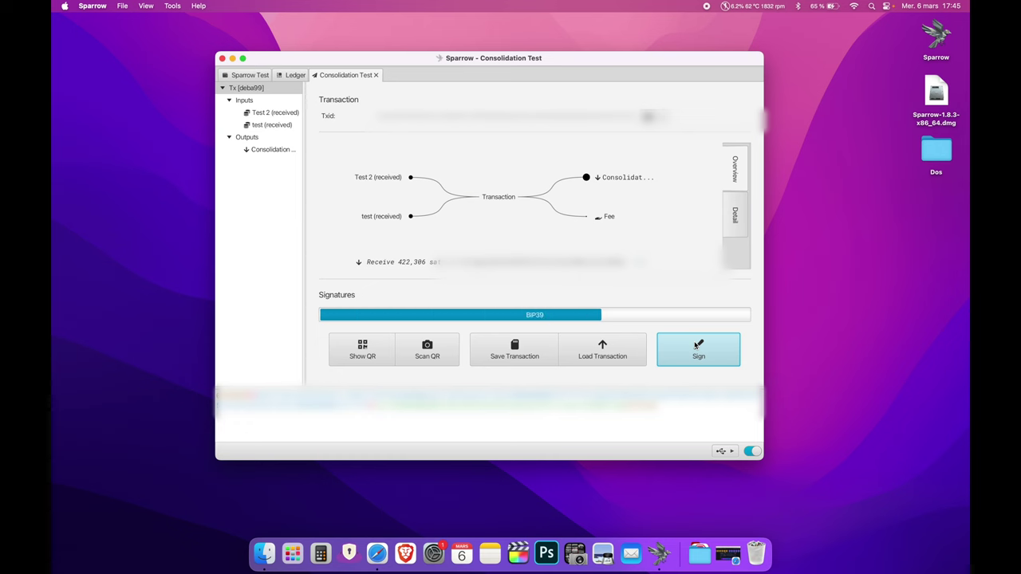